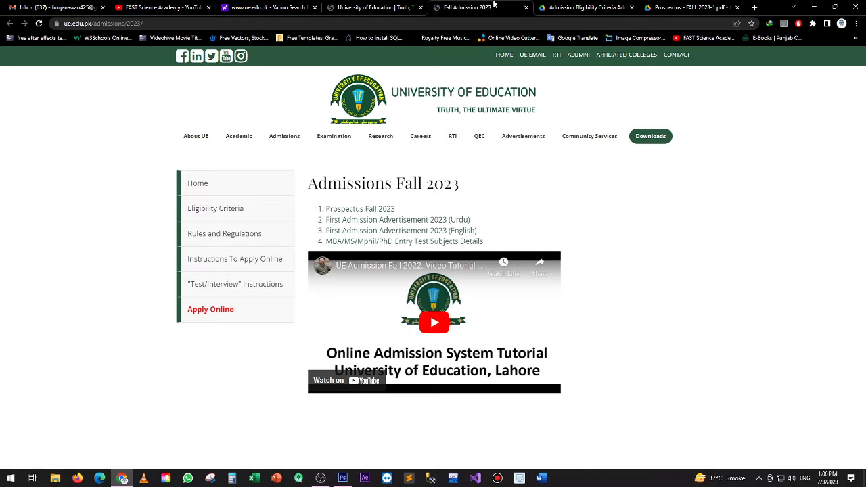
- Glance at and close the eligibility criteria PDF, then scroll through and close the Fall 2023 prospectus
left_click(585, 7)
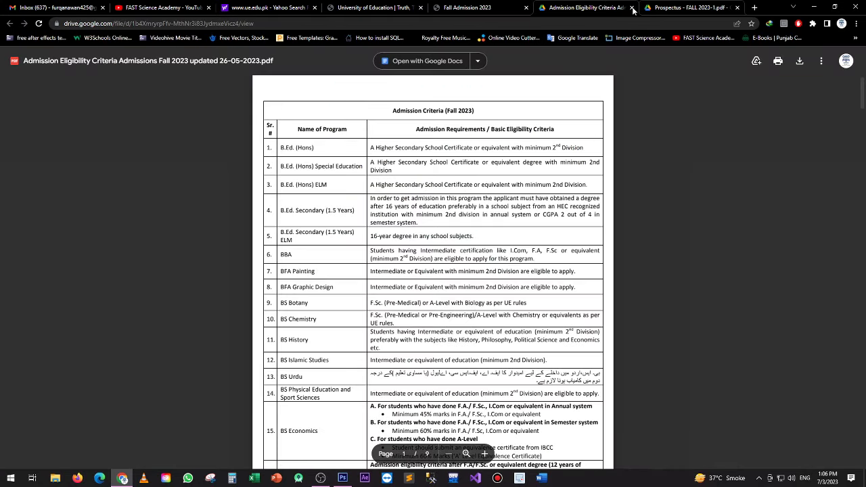
left_click(632, 7)
left_click(619, 7)
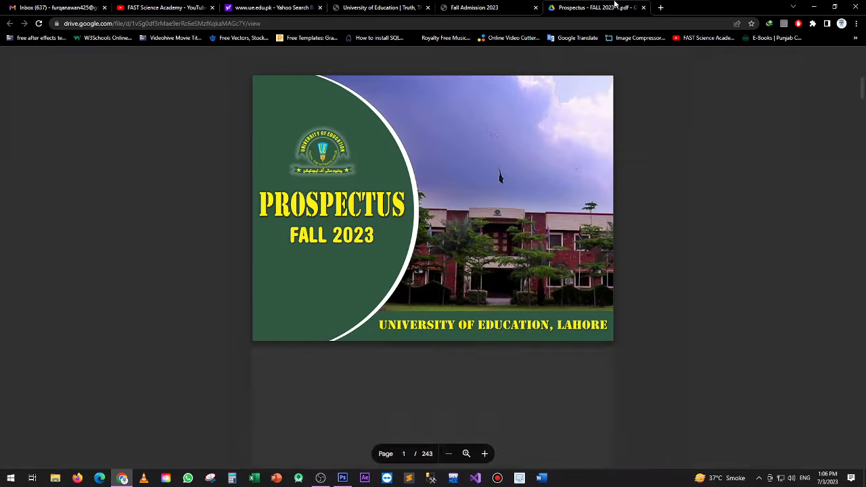
scroll(468, 203, "down", 2)
scroll(468, 201, "down", 20)
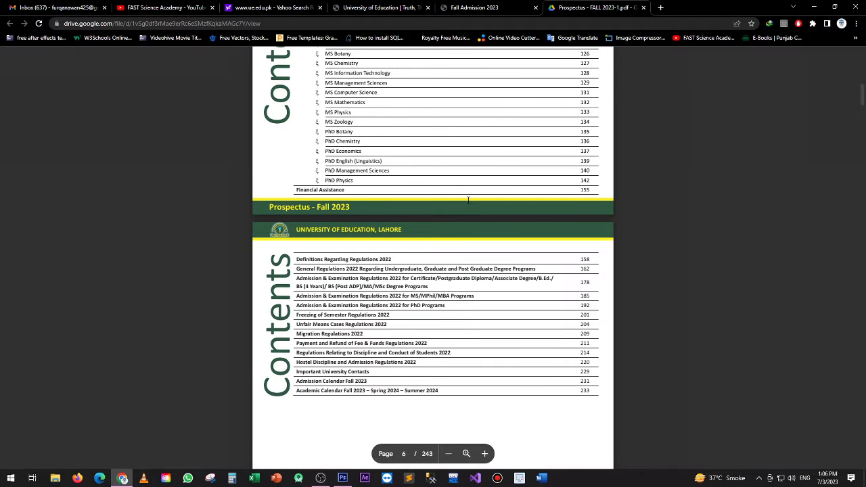
scroll(468, 200, "down", 4)
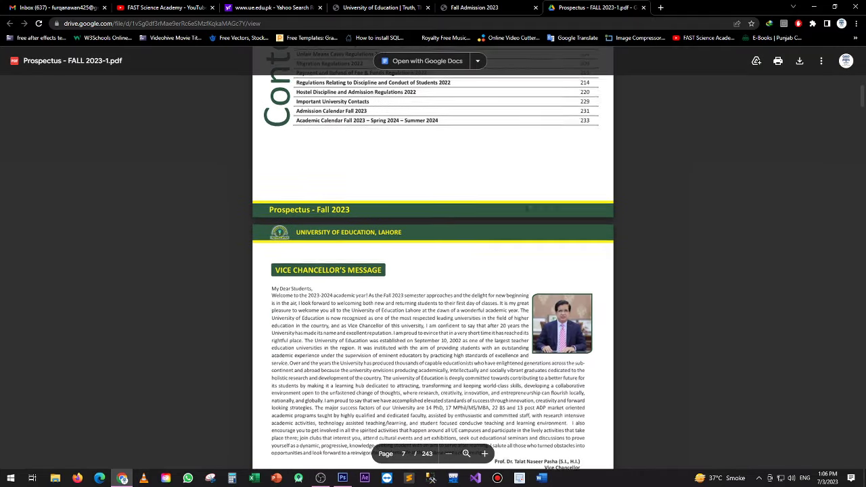
scroll(527, 196, "up", 15)
scroll(527, 203, "up", 10)
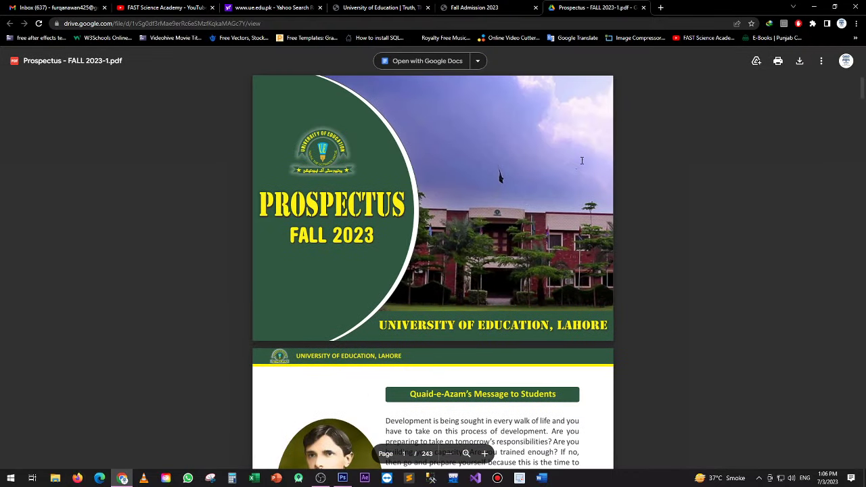
left_click(643, 8)
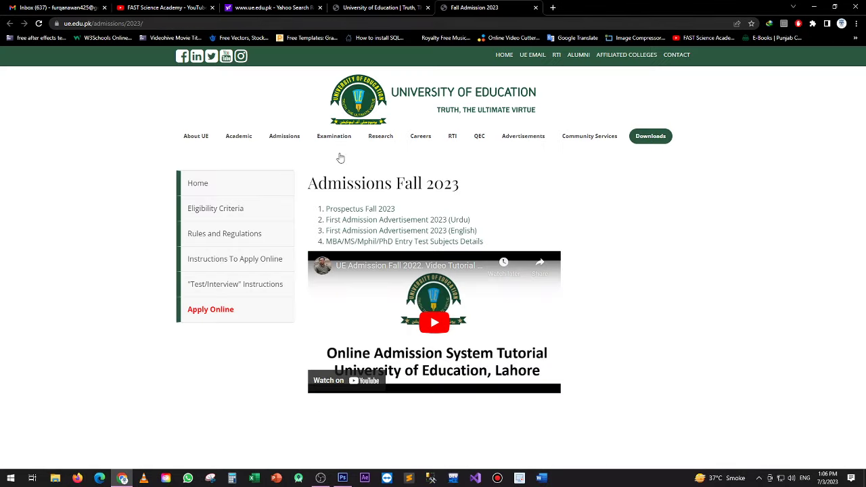
- Open the online application portal in a new tab and look over the University homepage
left_click(206, 310)
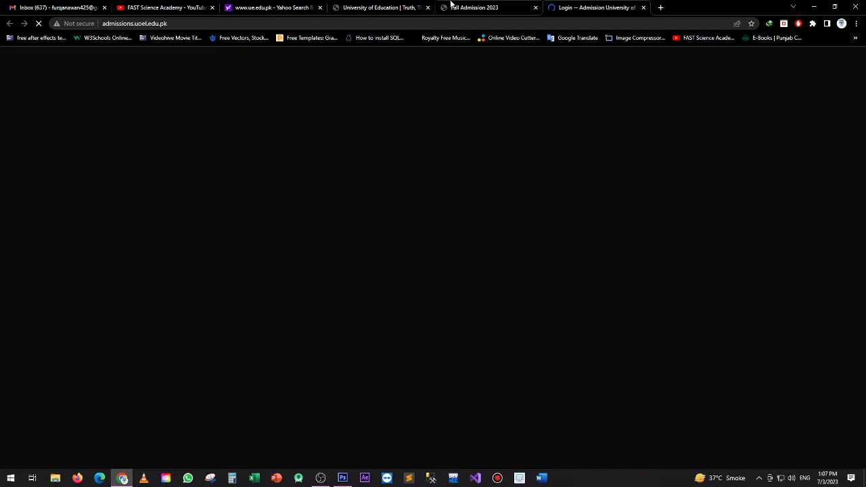
left_click(390, 5)
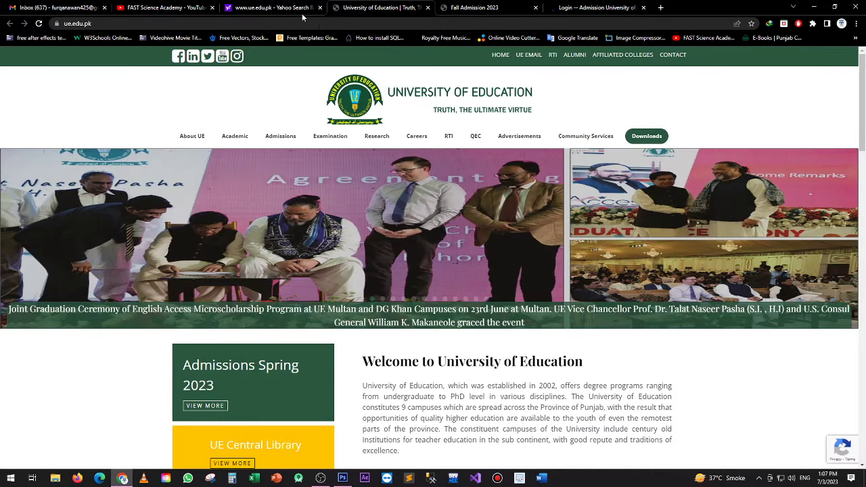
scroll(353, 241, "down", 10)
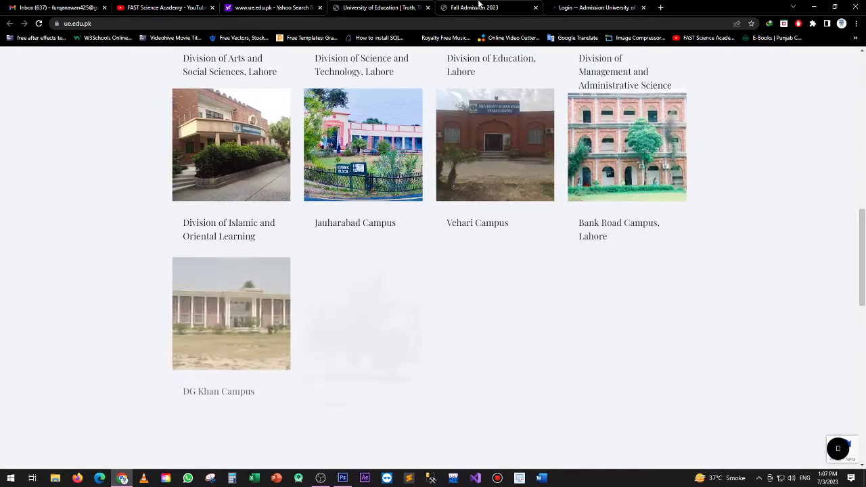
left_click(478, 6)
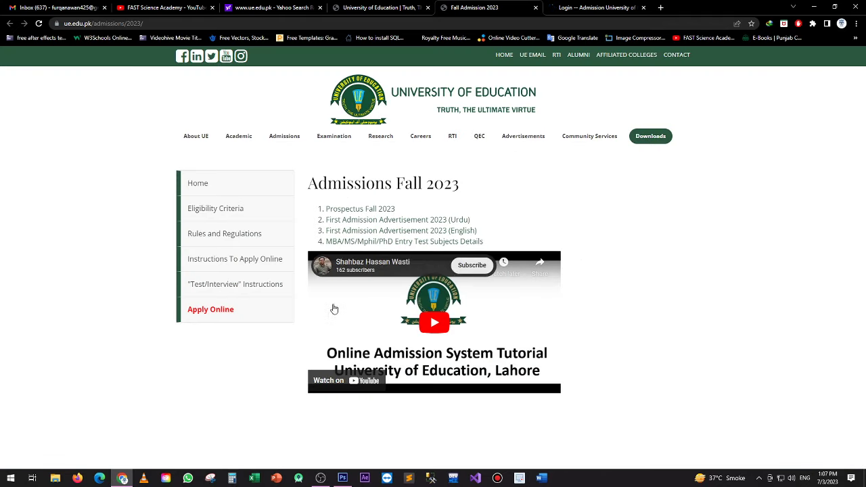
- Check the Test/Interview Instructions page, then move to the FAST Science Academy YouTube channel
left_click(230, 287)
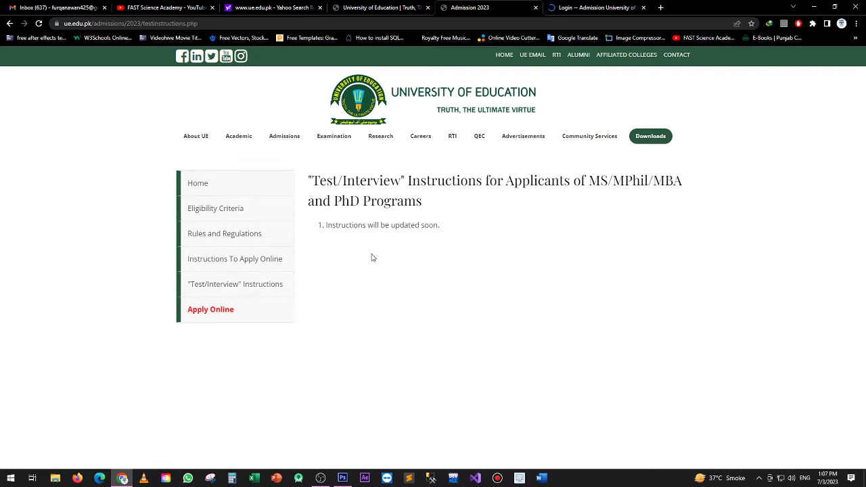
left_click(200, 187)
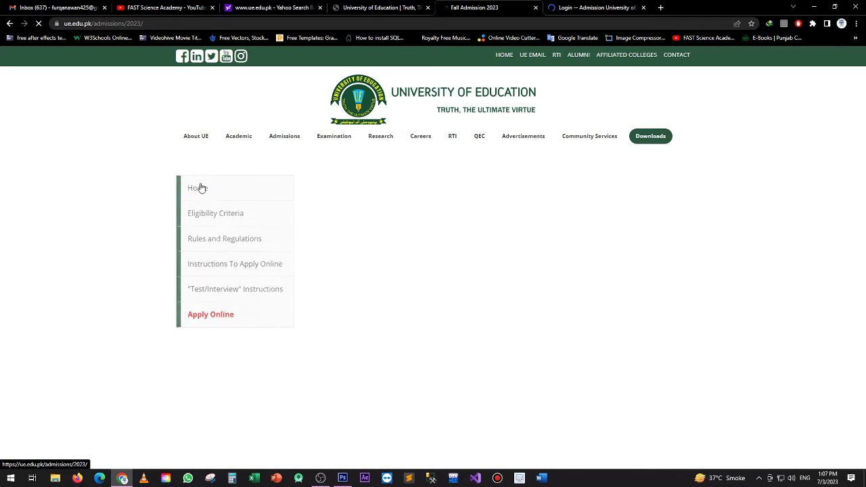
left_click(593, 6)
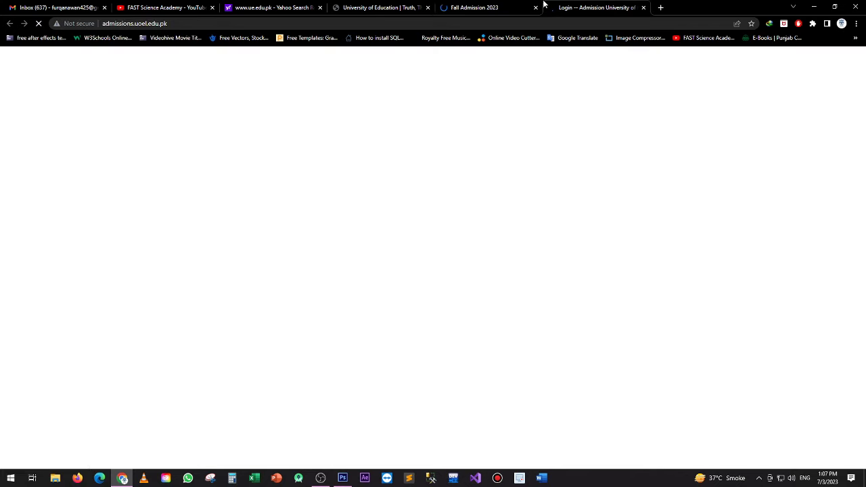
mouse_move(154, 6)
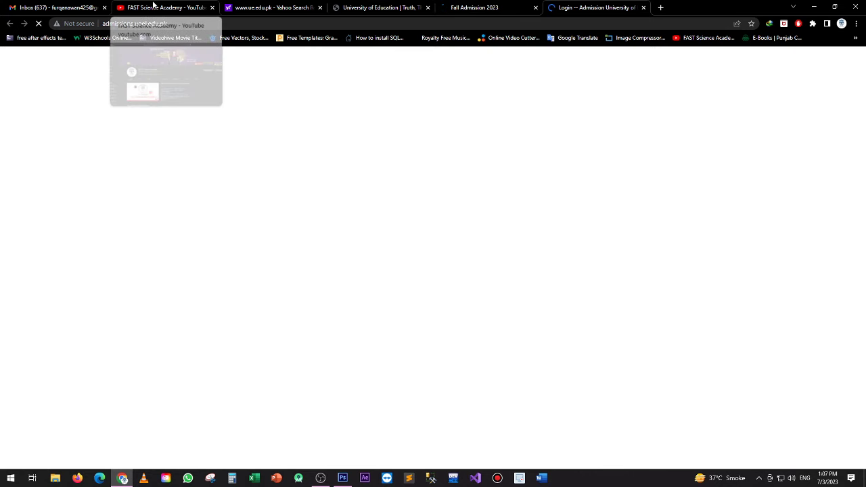
left_click(154, 5)
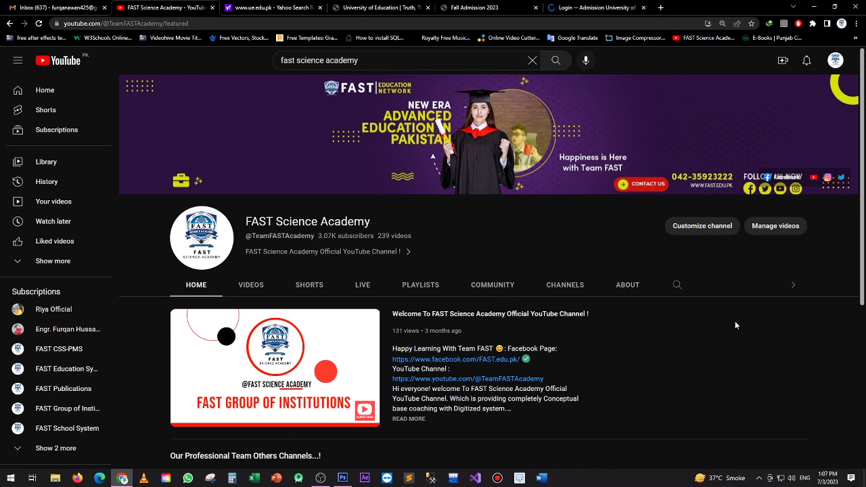
scroll(735, 326, "down", 1)
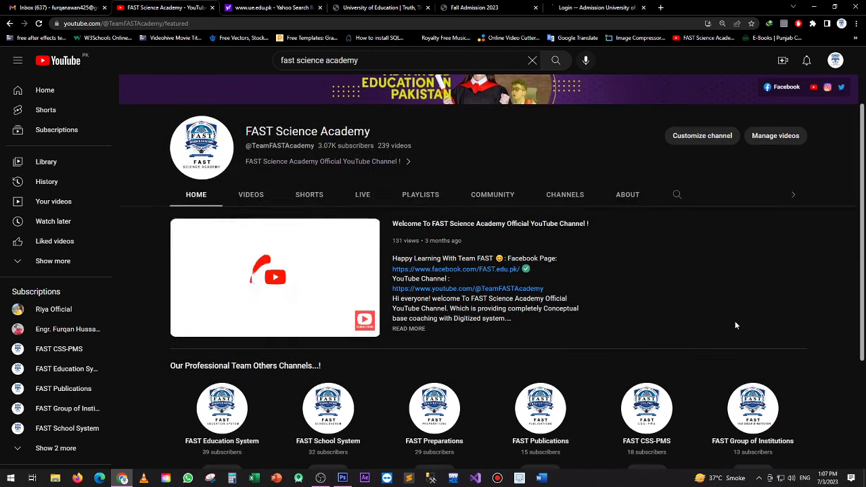
scroll(736, 325, "down", 2)
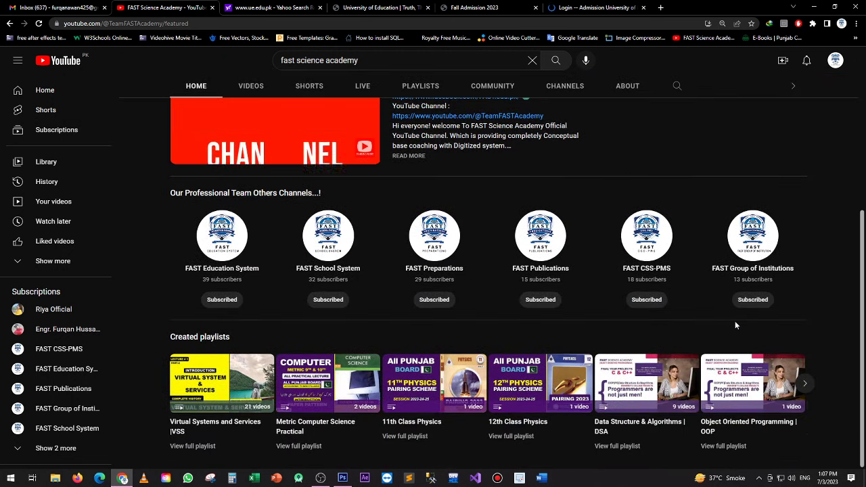
scroll(735, 325, "up", 3)
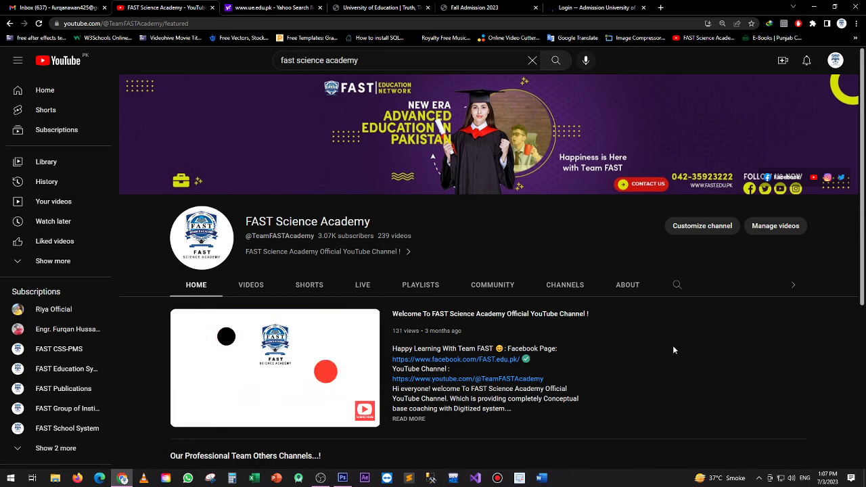
scroll(673, 350, "down", 4)
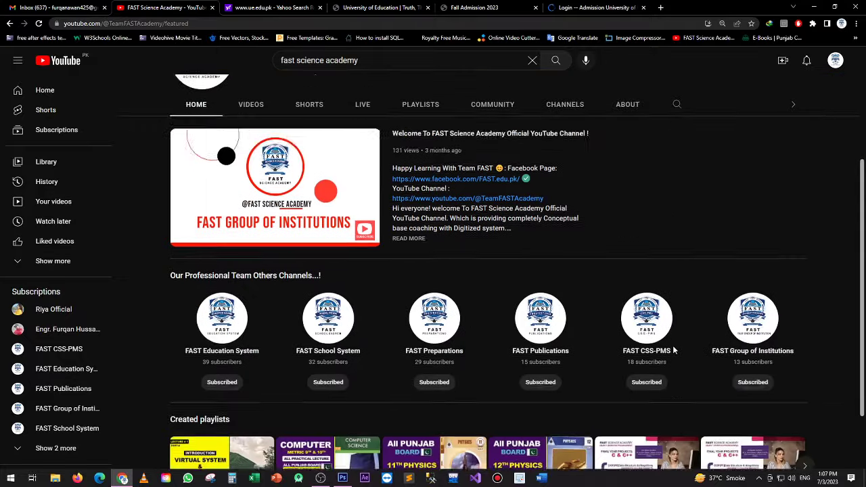
scroll(673, 350, "up", 4)
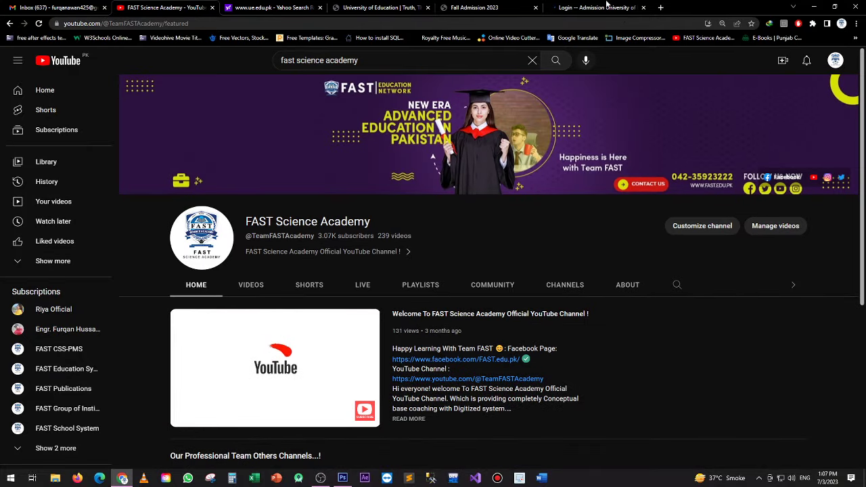
- On the portal login page, highlight the Admission Alert's notes on reusing accounts and Forget Password
left_click(588, 7)
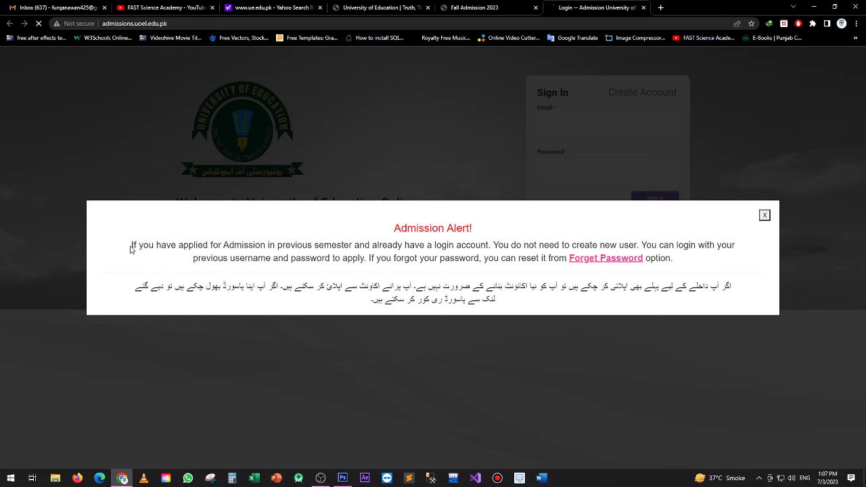
left_click_drag(158, 245, 494, 244)
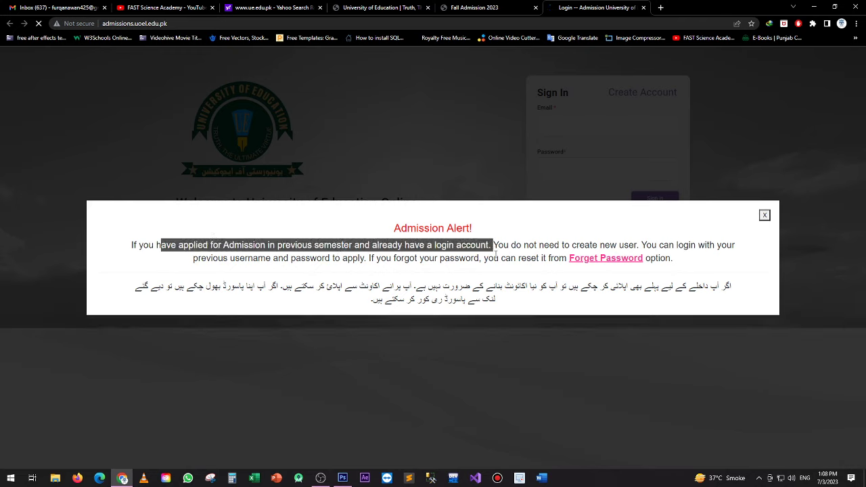
left_click(496, 255)
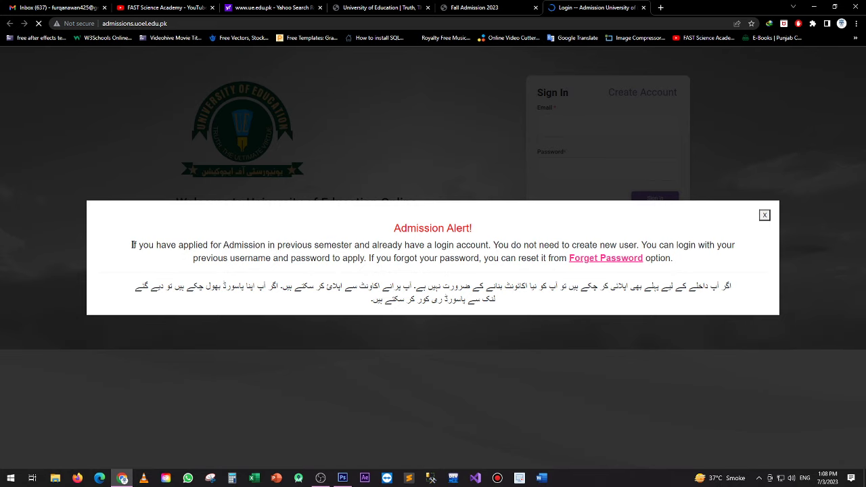
left_click_drag(178, 245, 652, 274)
left_click(685, 270)
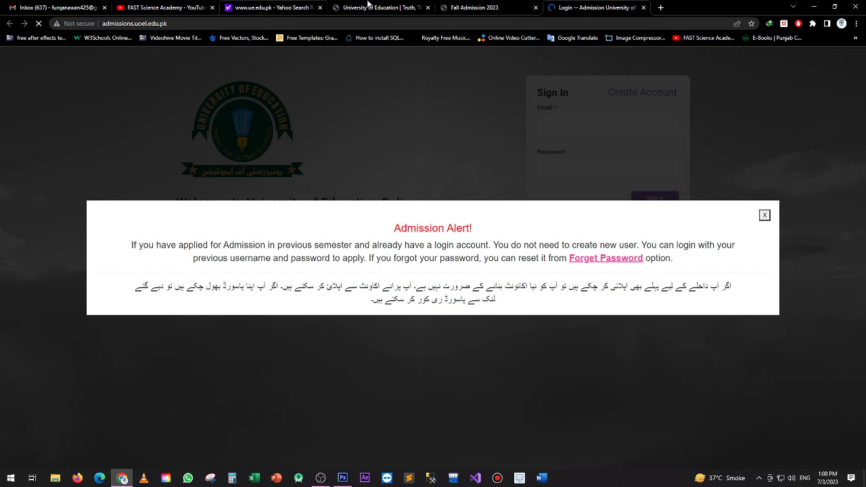
- Browse the ue.edu.pk homepage campuses list, then dismiss the Admission Alert on the sign-in page
left_click(384, 7)
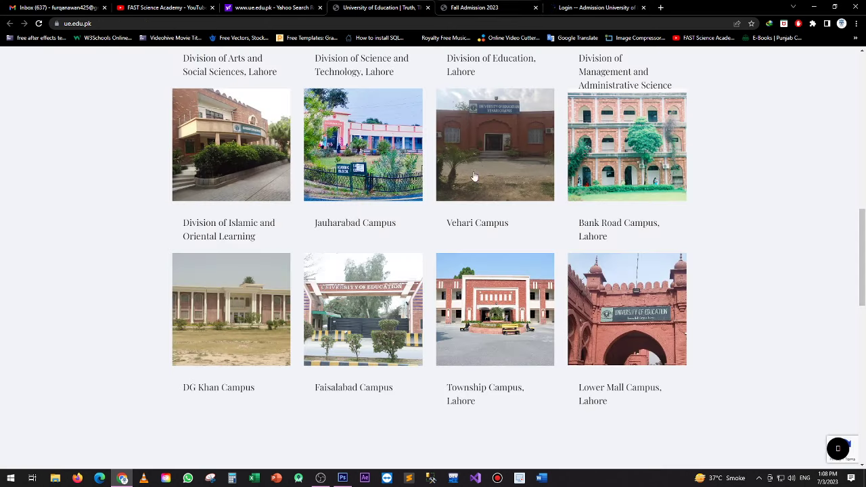
scroll(472, 183, "up", 3)
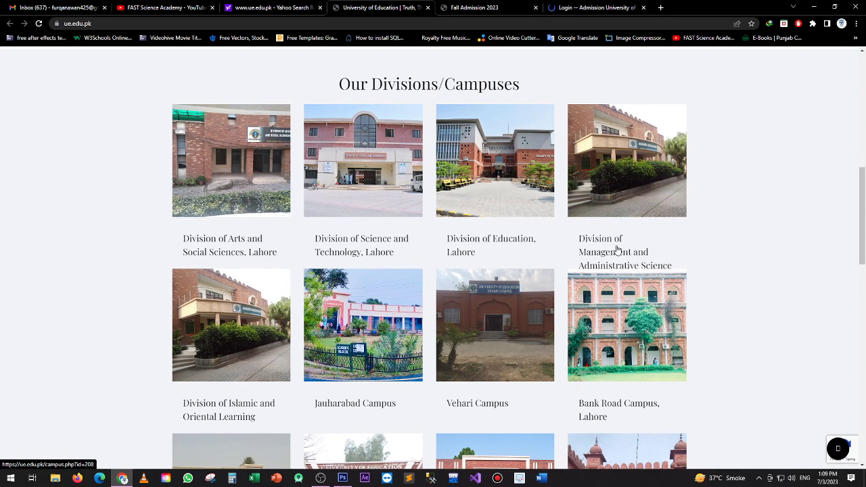
scroll(637, 404, "down", 1)
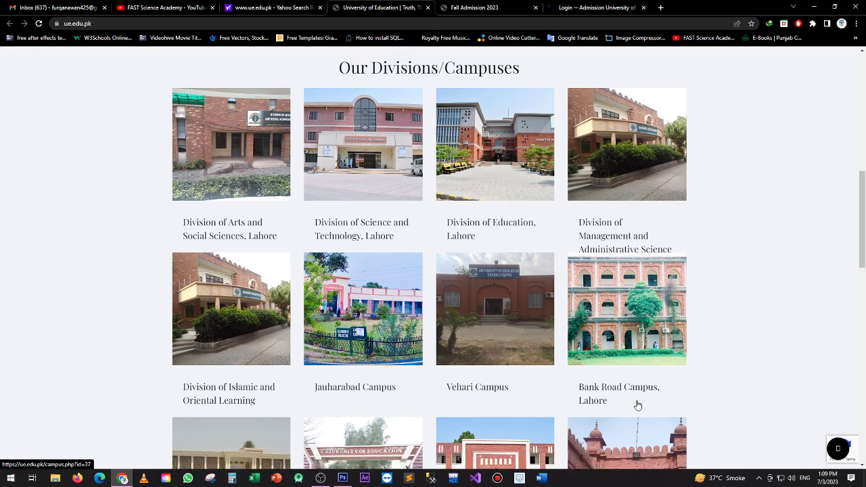
scroll(637, 405, "down", 3)
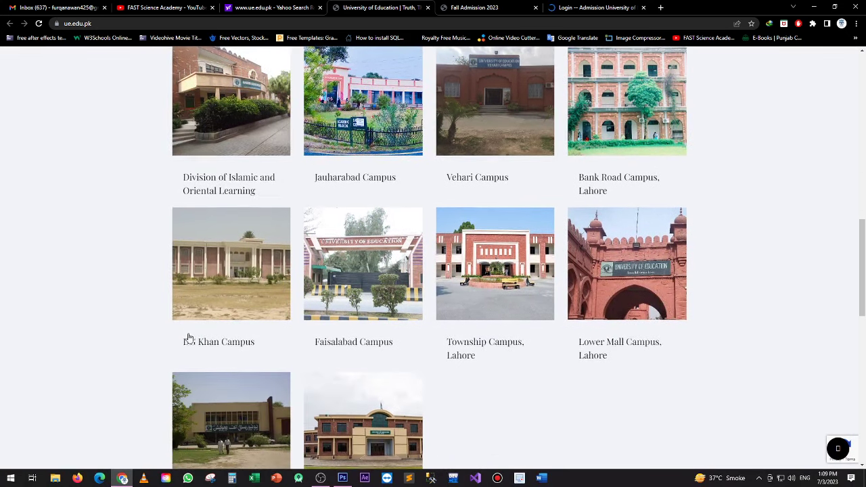
scroll(189, 338, "down", 2)
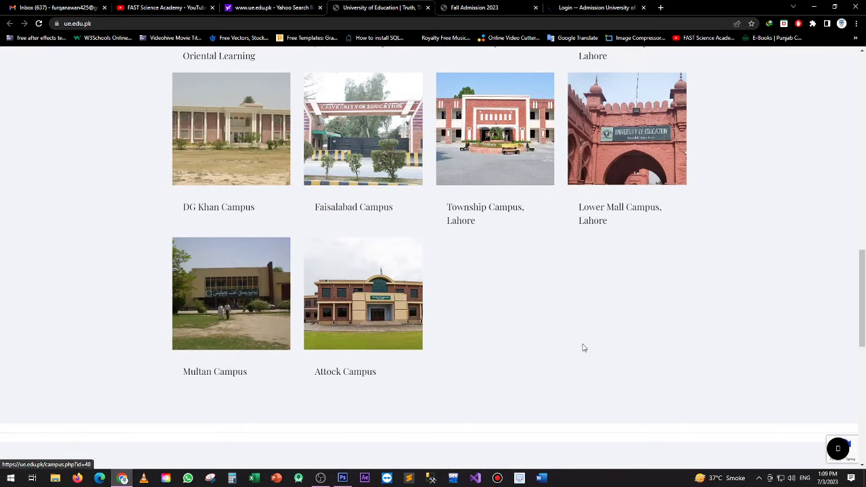
scroll(583, 348, "up", 15)
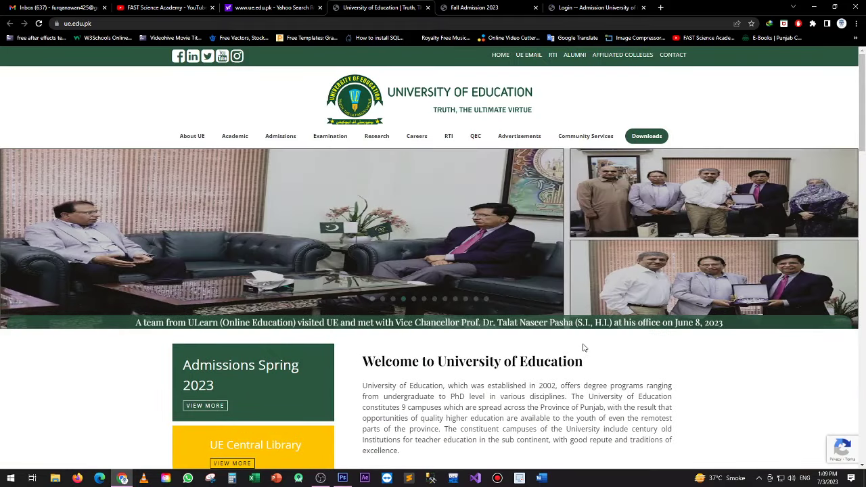
scroll(583, 347, "down", 8)
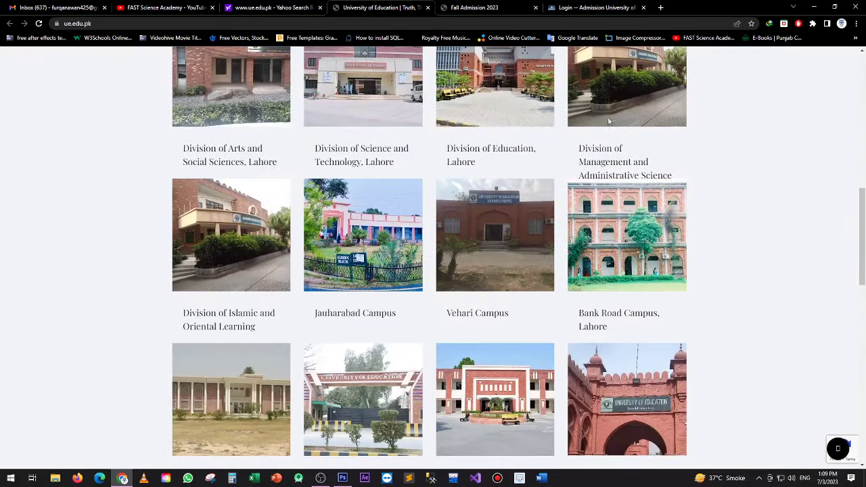
left_click(595, 7)
left_click(764, 215)
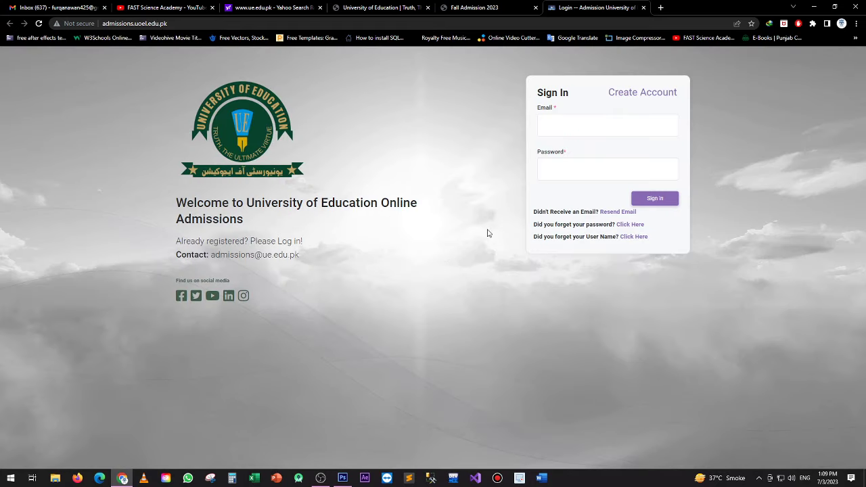
- Try the sign-in Email and Password fields, then go to the Create Account registration form
left_click(573, 115)
left_click(547, 168)
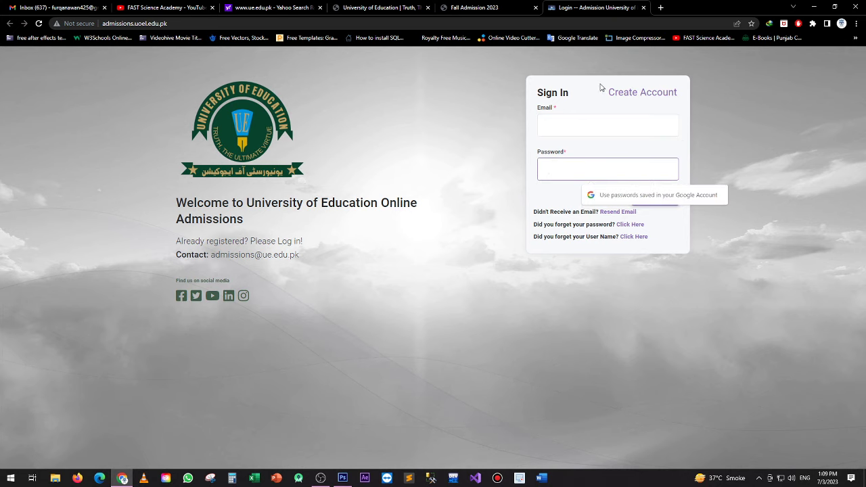
left_click_drag(606, 89, 668, 97)
left_click(647, 97)
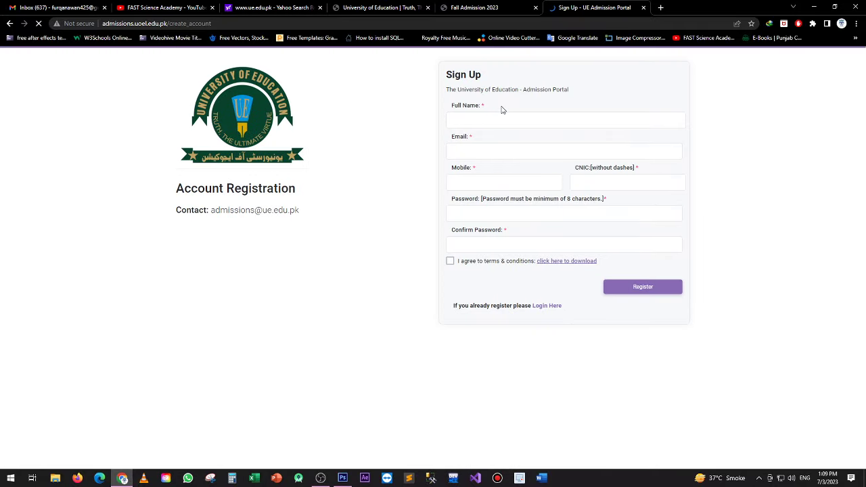
- Enter the applicant's full name, email address and mobile number in the Sign Up form
left_click(505, 109)
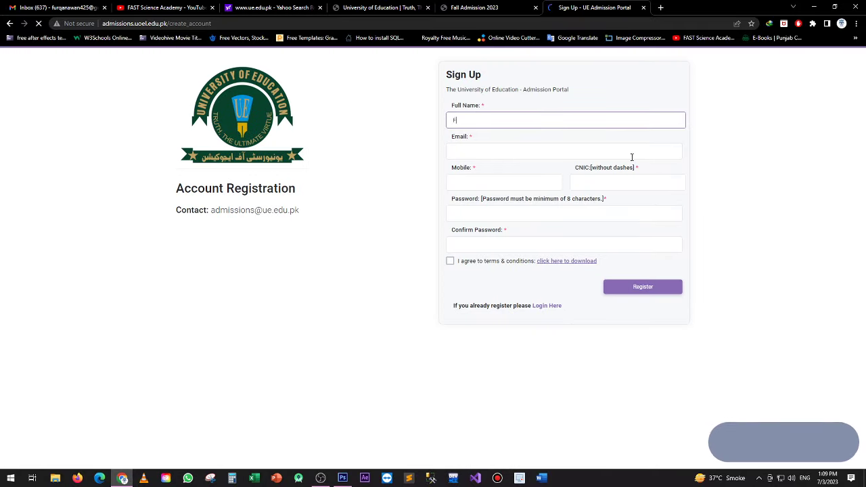
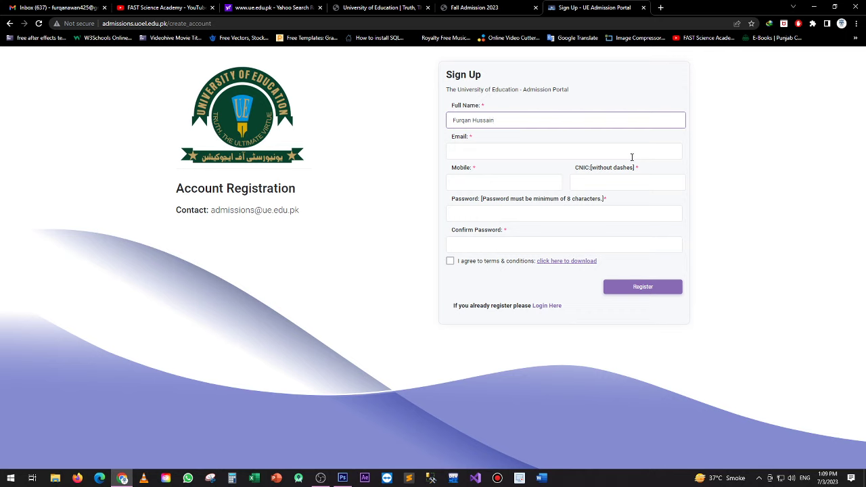
left_click(632, 157)
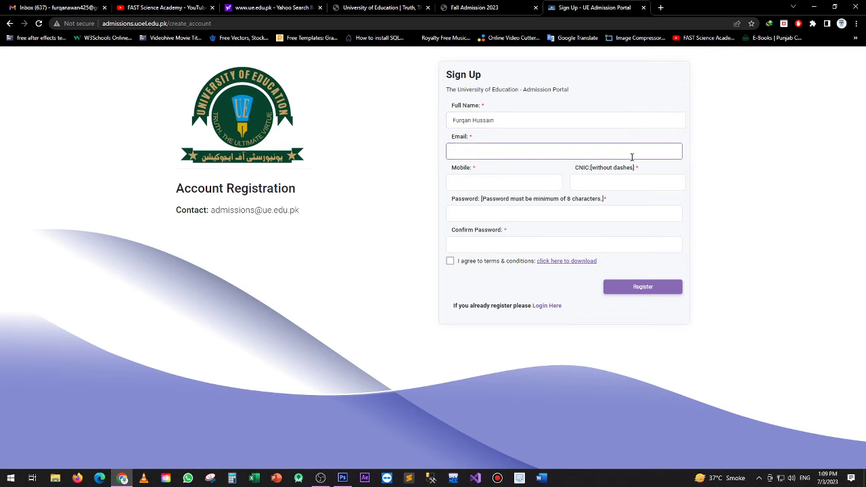
left_click(478, 180)
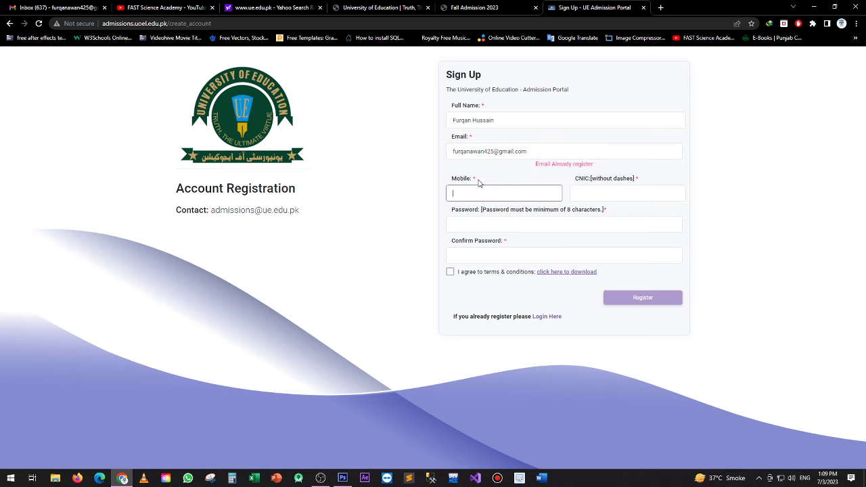
- Fill in the CNIC number, a password and its confirmation, and accept the terms
key("Tab")
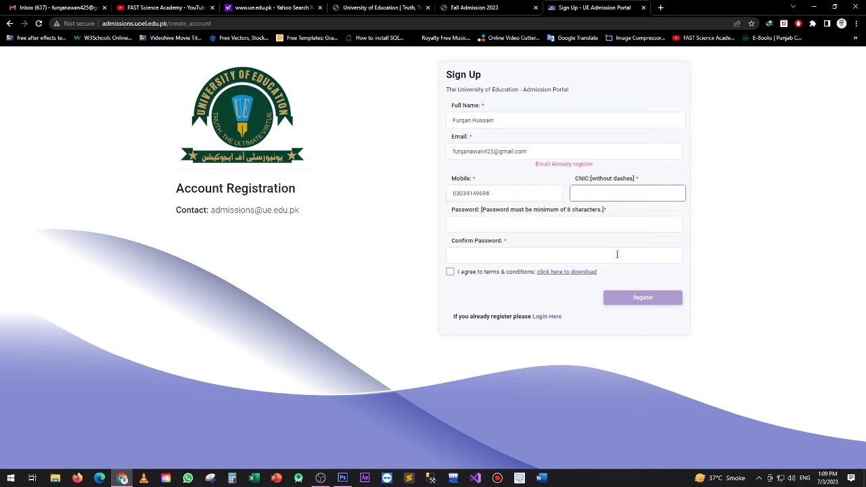
key("Tab")
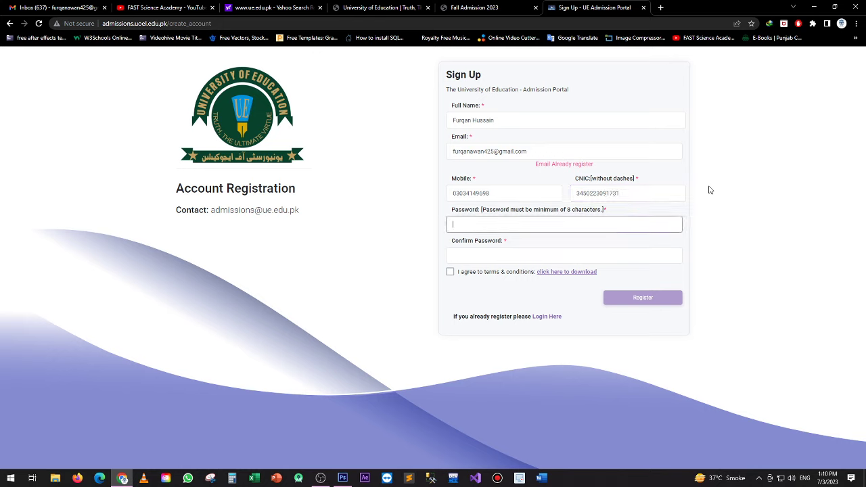
type("1•••••••")
key("Tab")
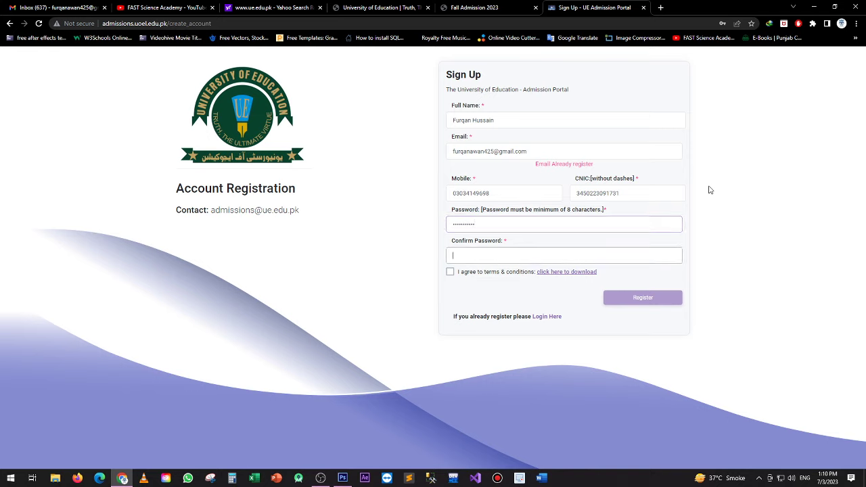
type("••••")
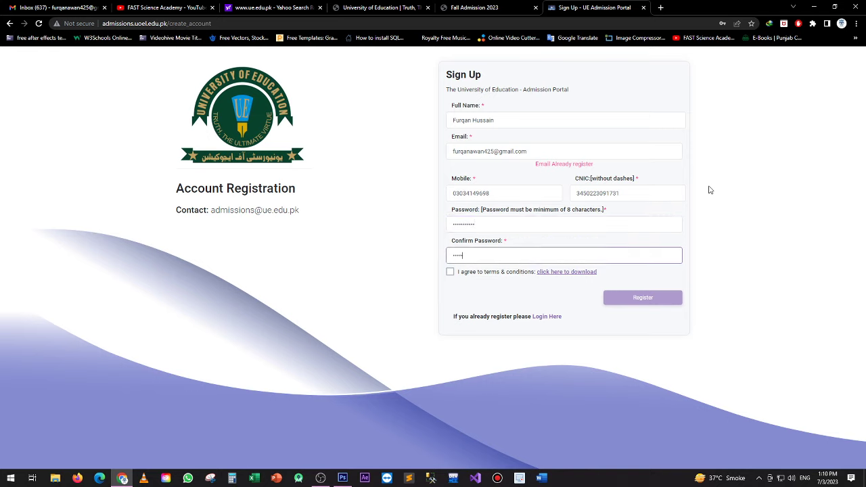
type("••••••")
left_click(451, 273)
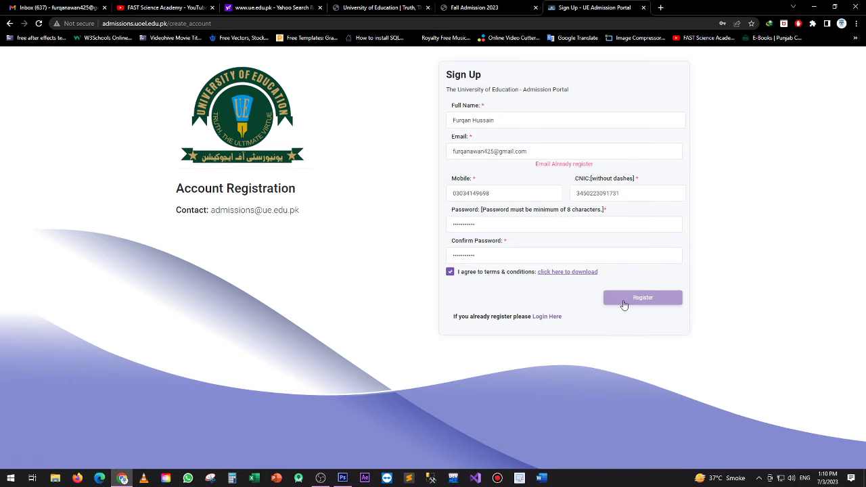
- Replace the registration email with a different email address
left_click(530, 152)
left_click_drag(539, 150, 442, 151)
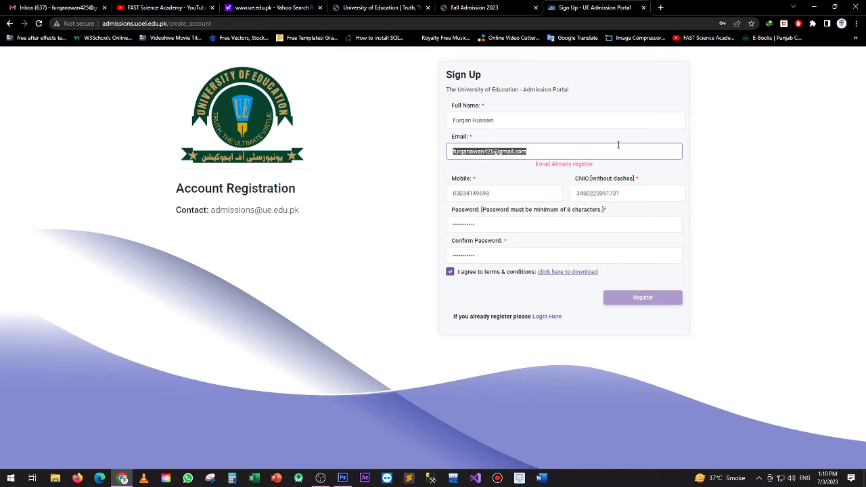
key("BackSpace")
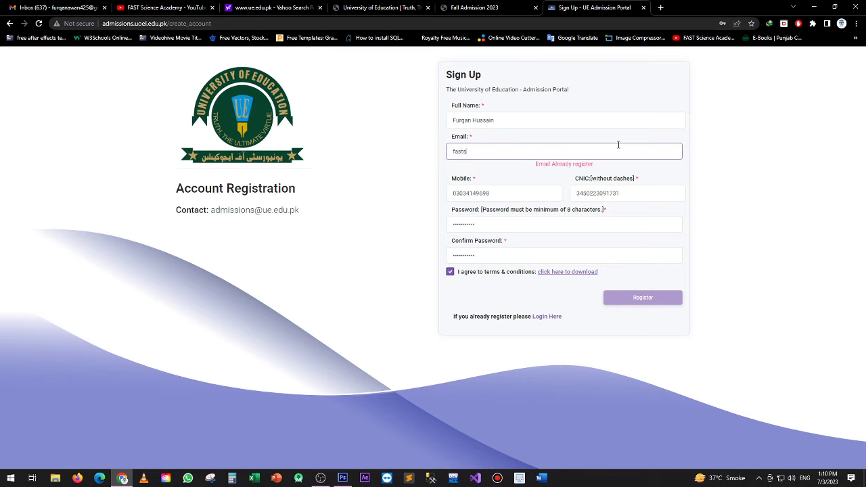
- Re-enter the password and its confirmation, then open the terms and conditions document
left_click(512, 193)
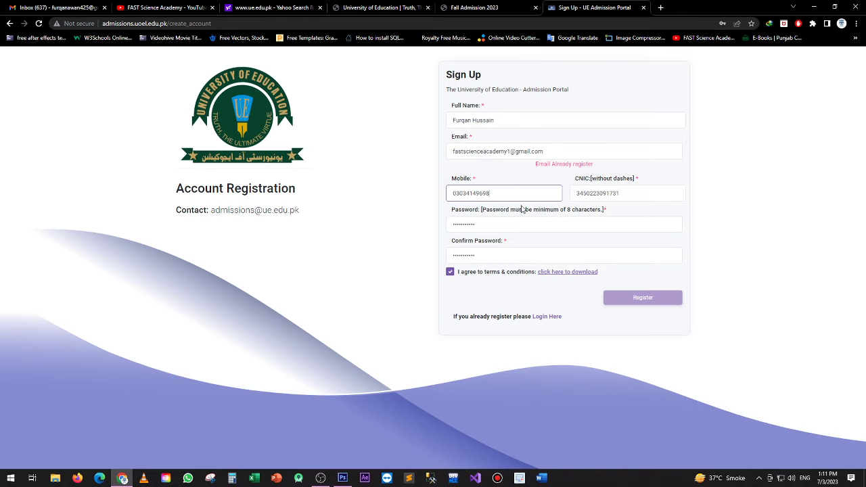
left_click(727, 250)
left_click(495, 253)
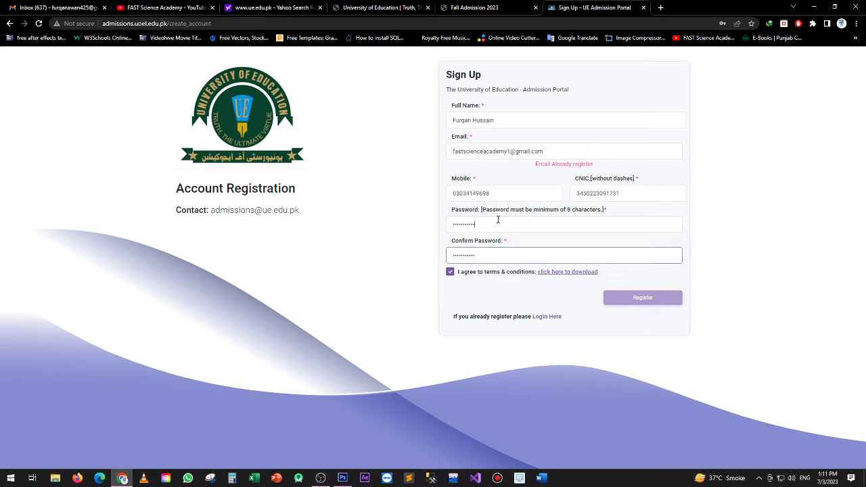
key("ctrl+a")
key("BackSpace")
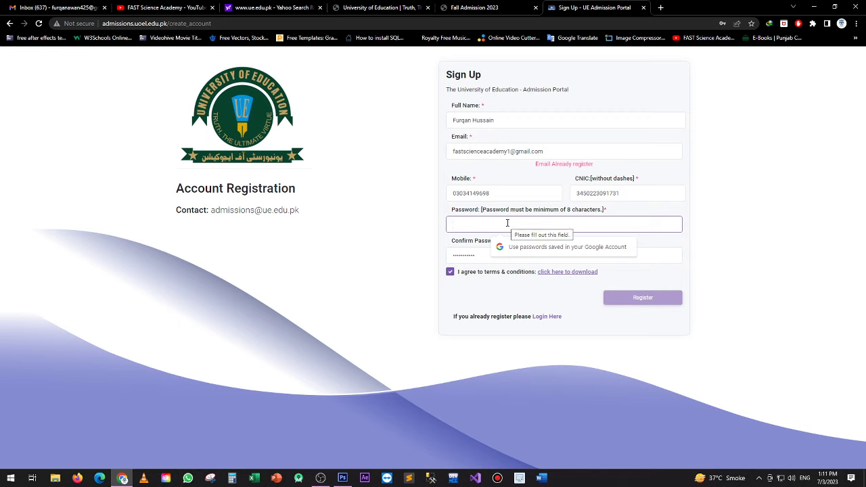
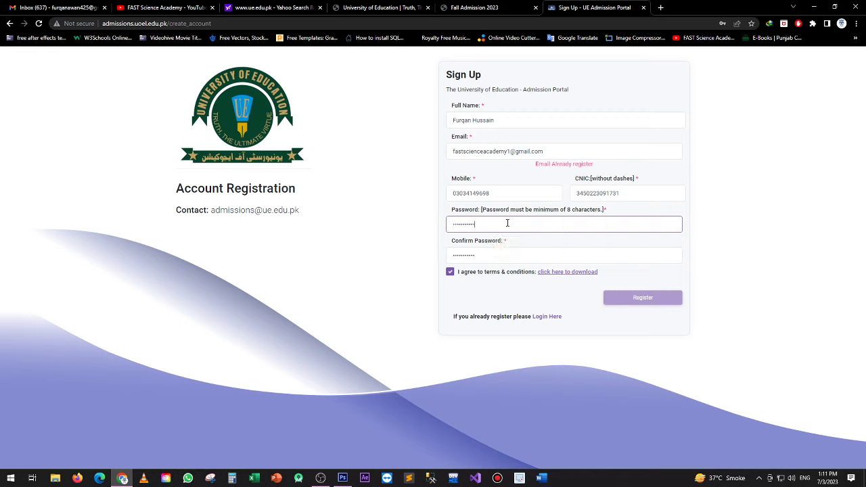
key("Tab")
key("BackSpace")
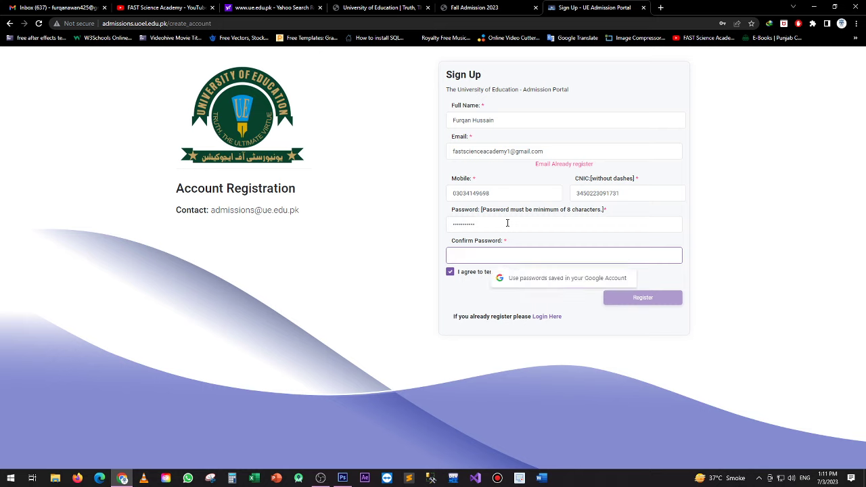
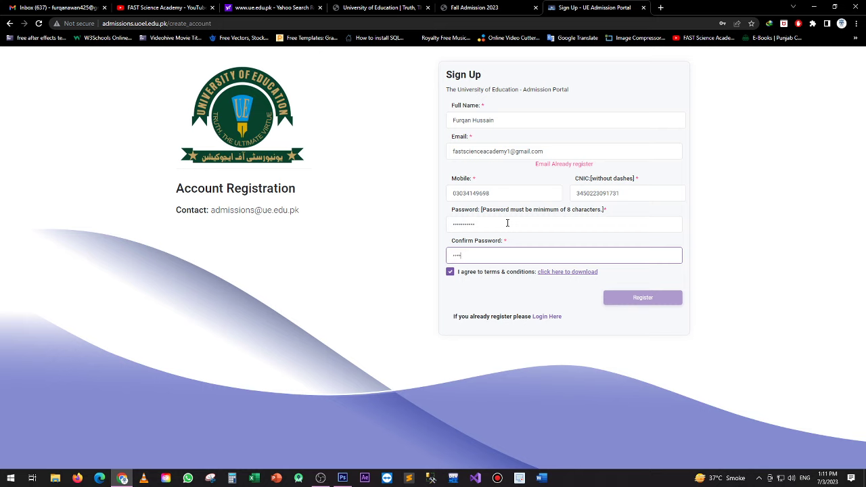
left_click(591, 273)
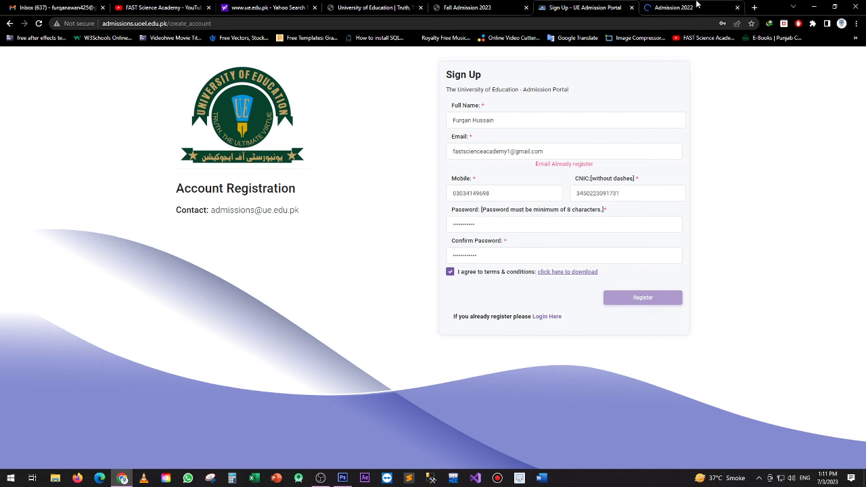
left_click(690, 8)
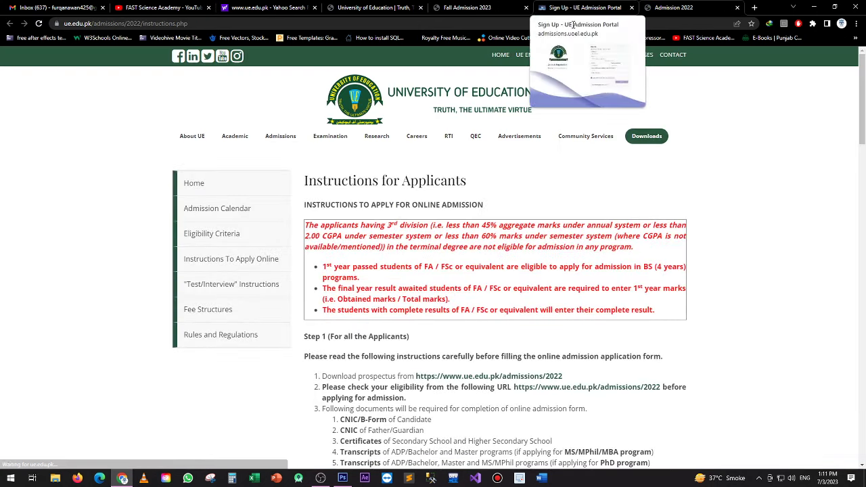
scroll(445, 221, "down", 2)
scroll(445, 222, "down", 10)
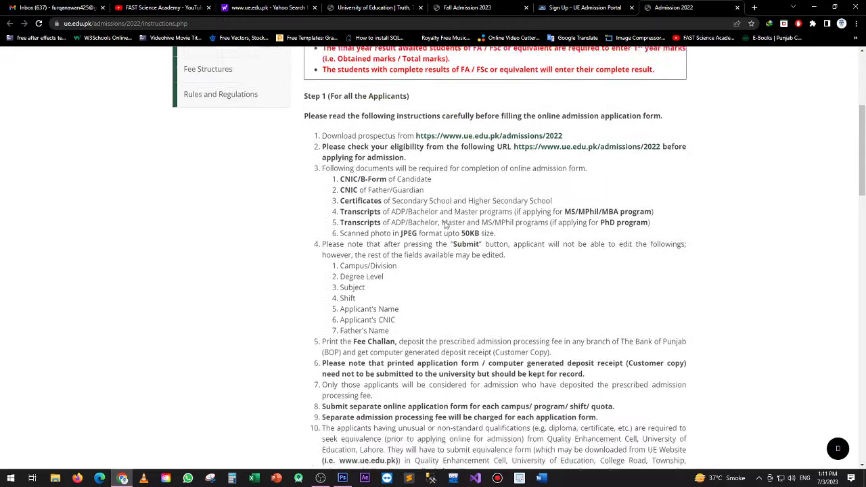
scroll(445, 224, "down", 12)
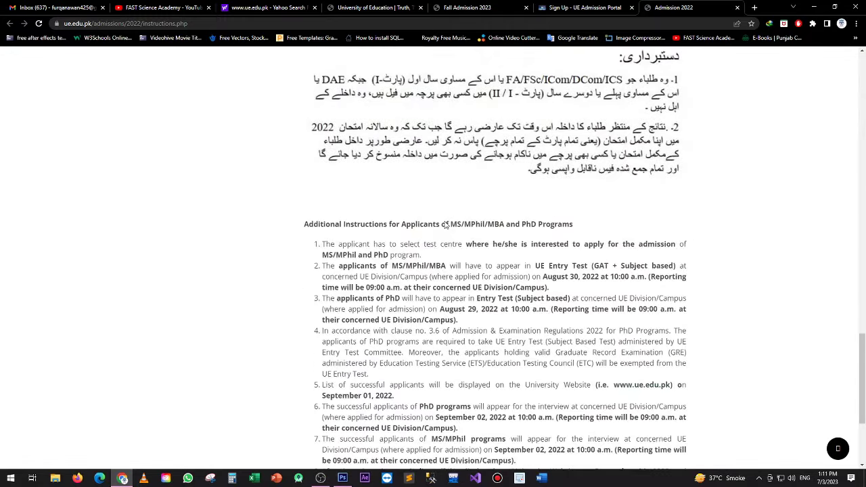
scroll(444, 227, "up", 20)
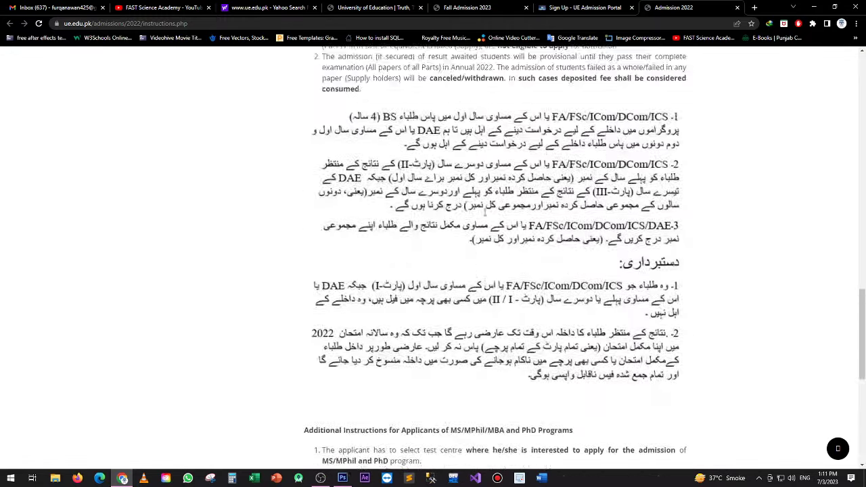
scroll(485, 213, "up", 2)
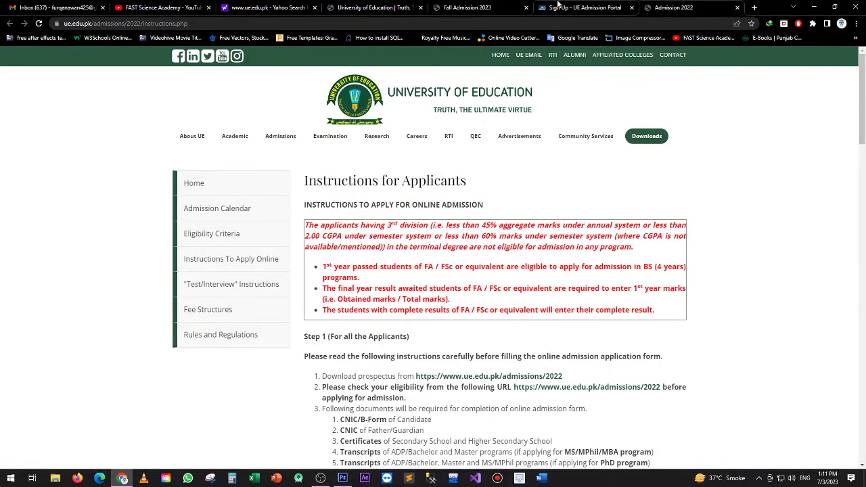
left_click(580, 7)
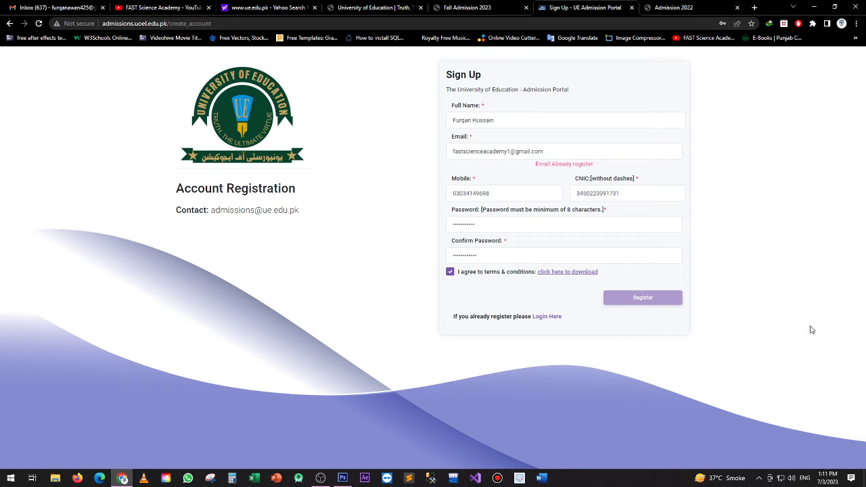
- Erase the already-registered address from the Sign Up email field and return to the login page
left_click(563, 151)
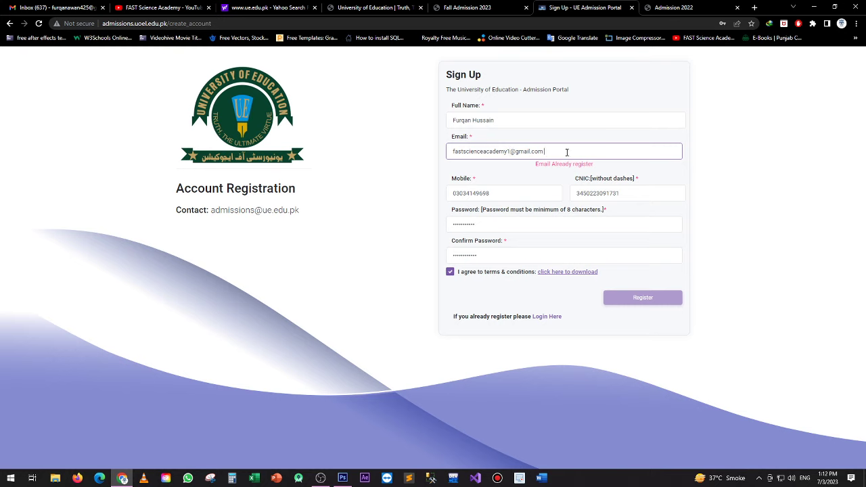
left_click(533, 169)
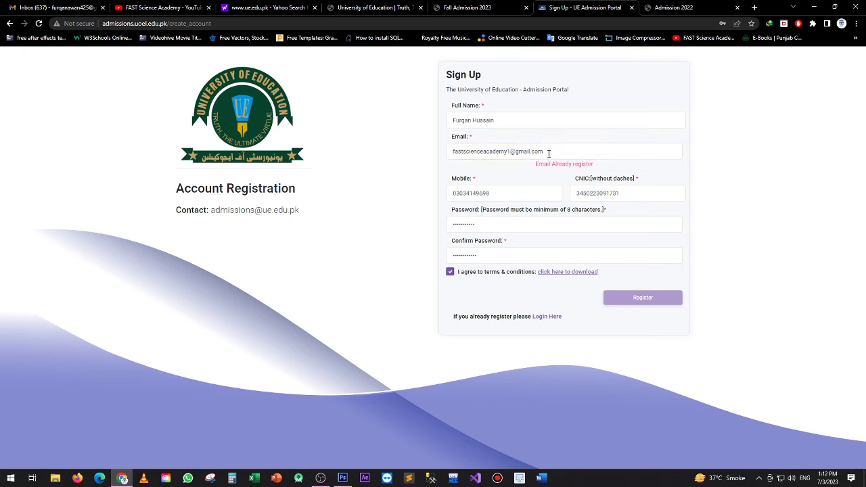
left_click(553, 152)
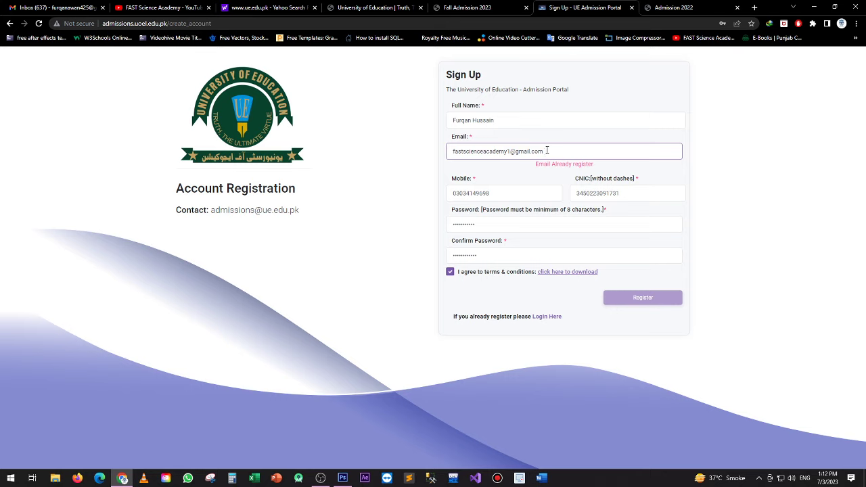
key("BackSpace")
key("BackSpace")
key("BackSpace")
key("BackSpace")
key("BackSpace")
key("BackSpace")
key("BackSpace")
key("BackSpace")
key("BackSpace")
key("BackSpace")
key("BackSpace")
key("BackSpace")
key("BackSpace")
key("BackSpace")
key("BackSpace")
key("BackSpace")
key("BackSpace")
key("BackSpace")
key("BackSpace")
key("BackSpace")
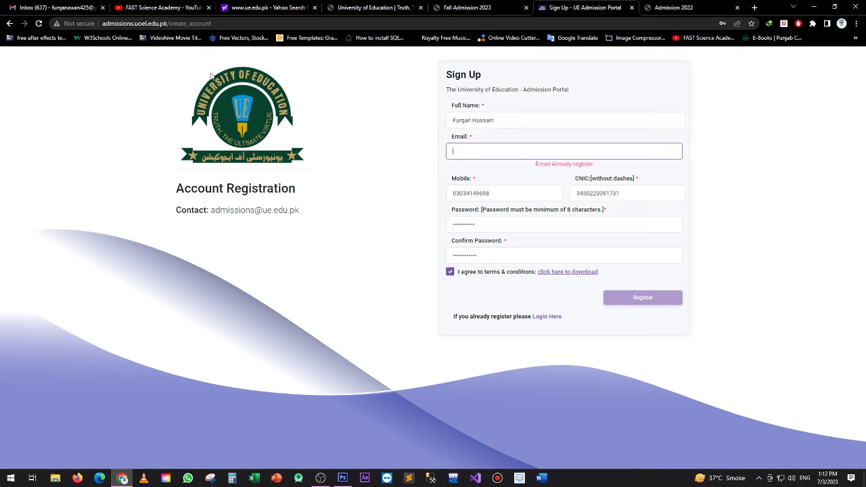
left_click(9, 24)
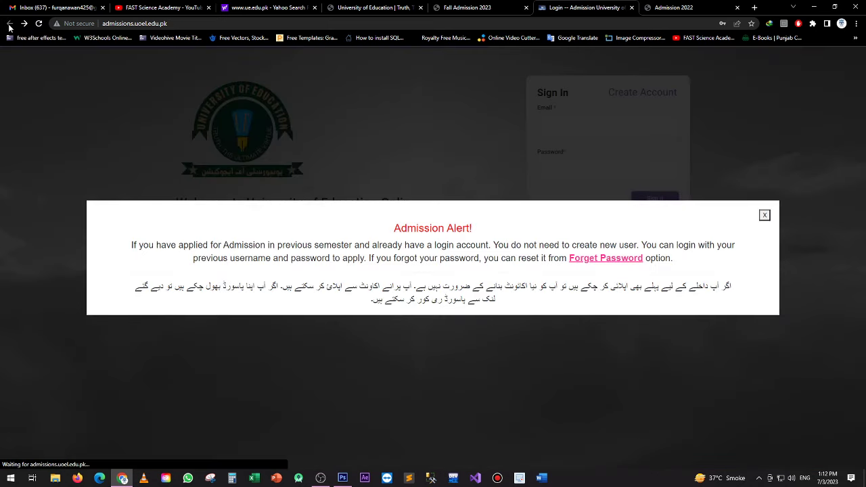
- Dismiss the Admission Alert and sign in with the saved registered email and a password
left_click(764, 215)
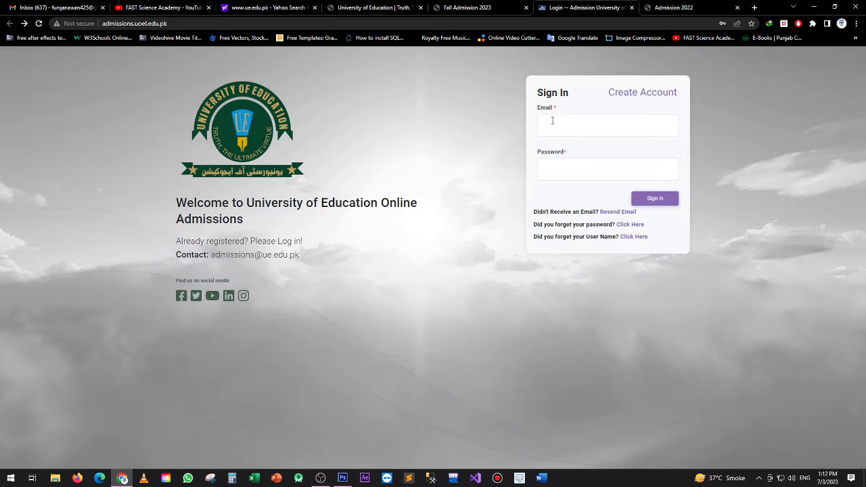
left_click(582, 135)
left_click(610, 167)
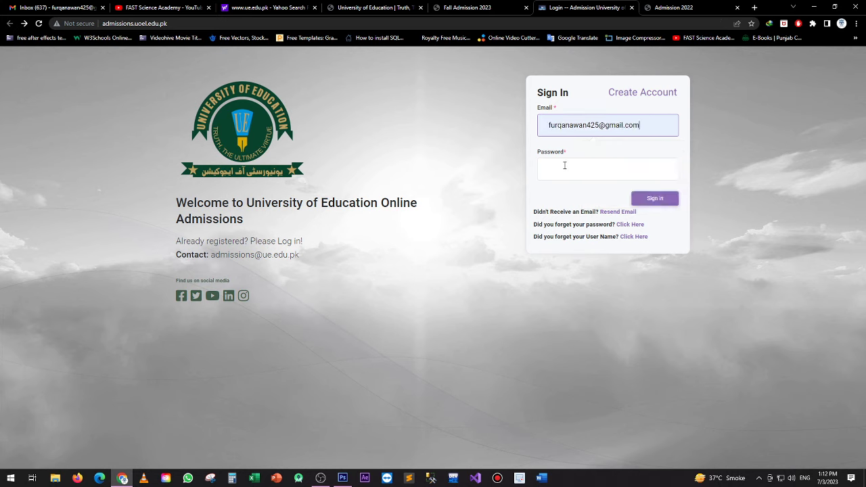
left_click(564, 166)
type("********")
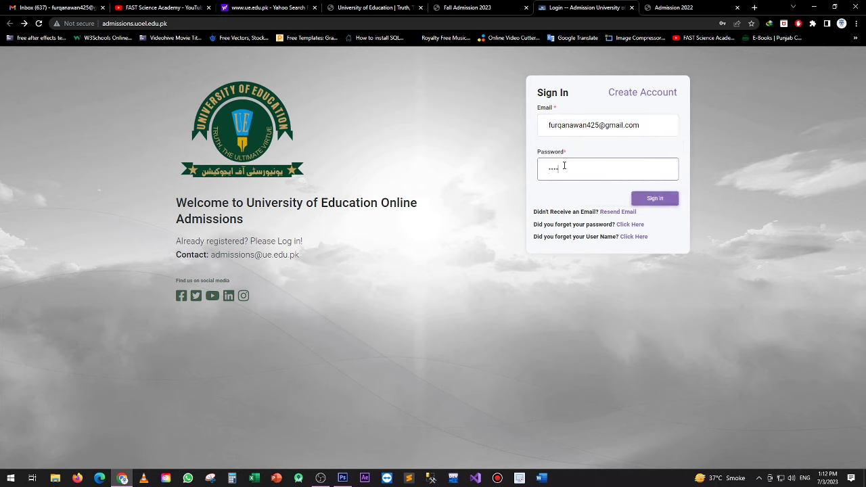
type("**")
key("Return")
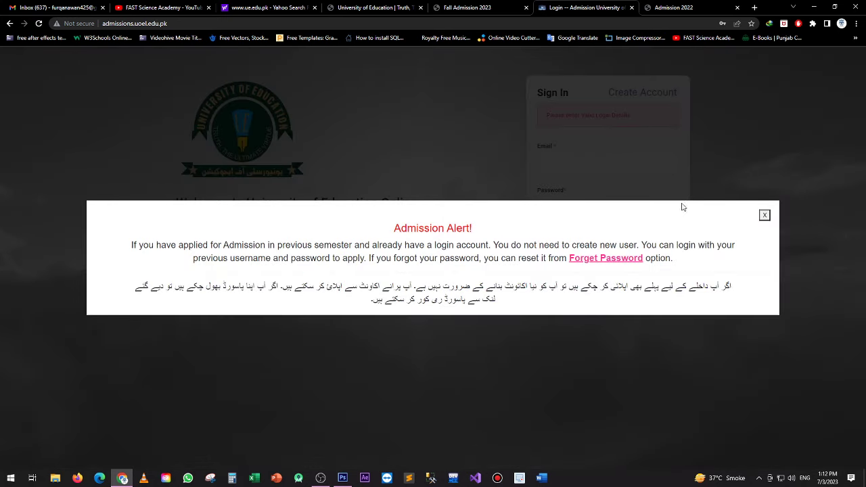
- After the 'Please enter Valid Login Details' error, retry signing in, then open the password reset page
left_click(764, 215)
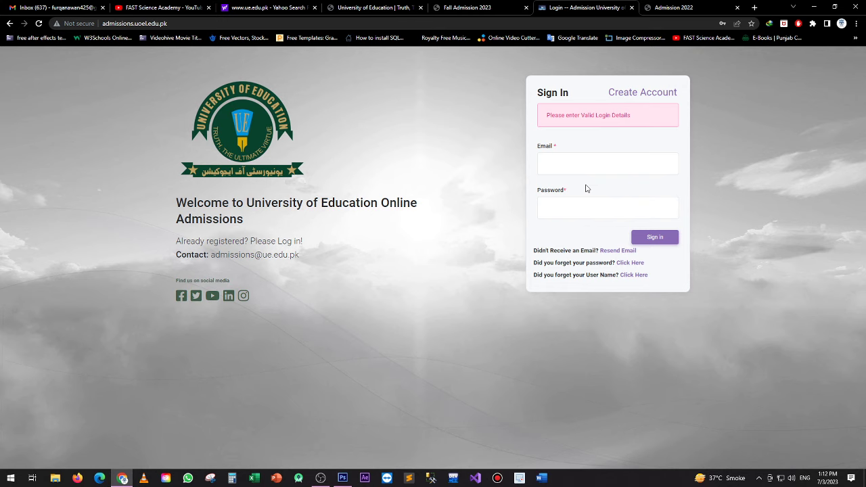
left_click(563, 206)
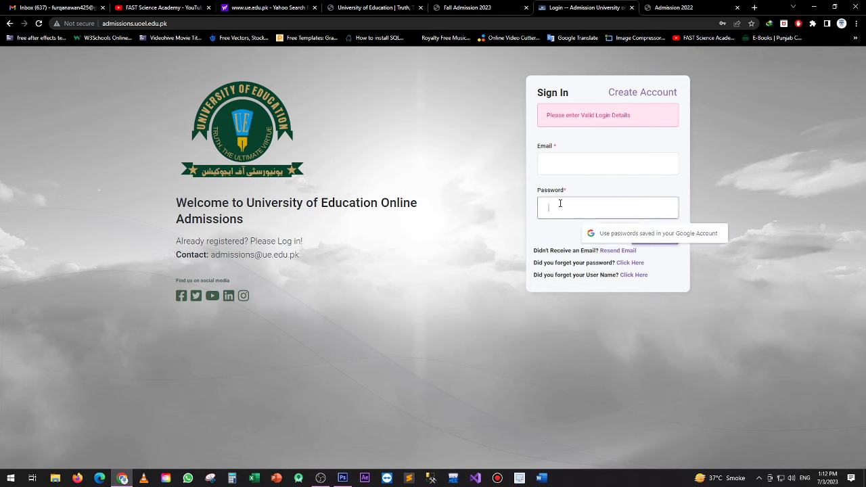
triple_click(586, 116)
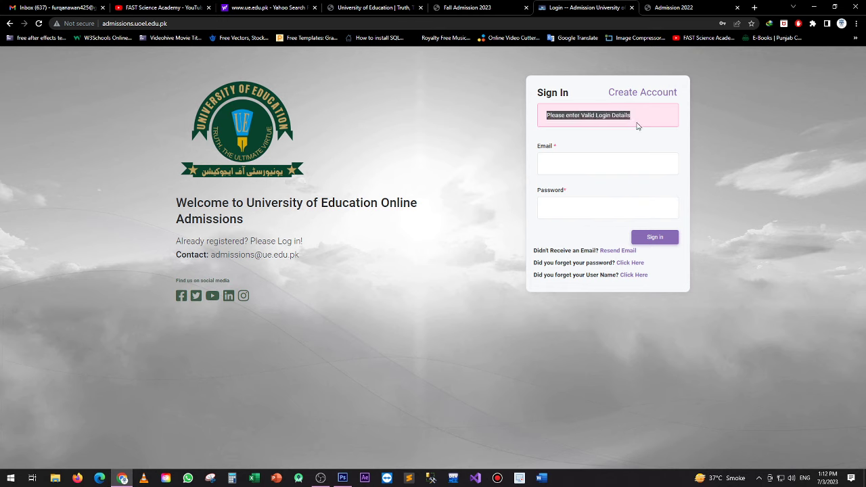
left_click(560, 161)
left_click(608, 190)
left_click(551, 205)
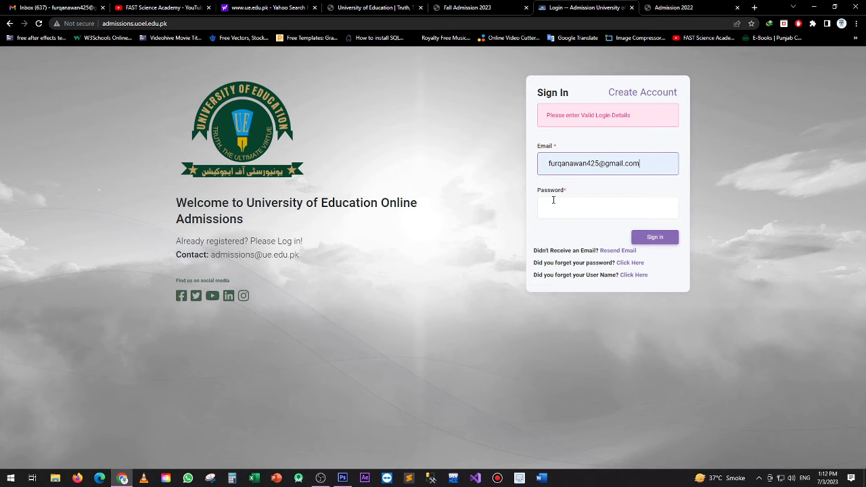
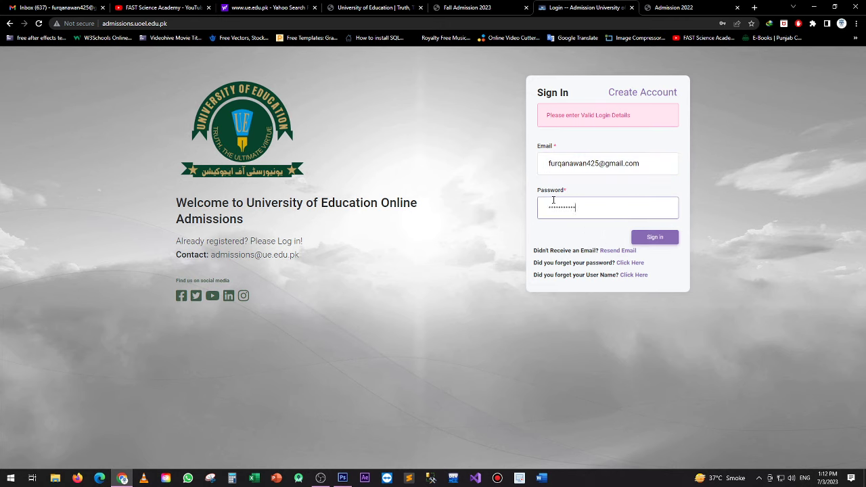
key("Return")
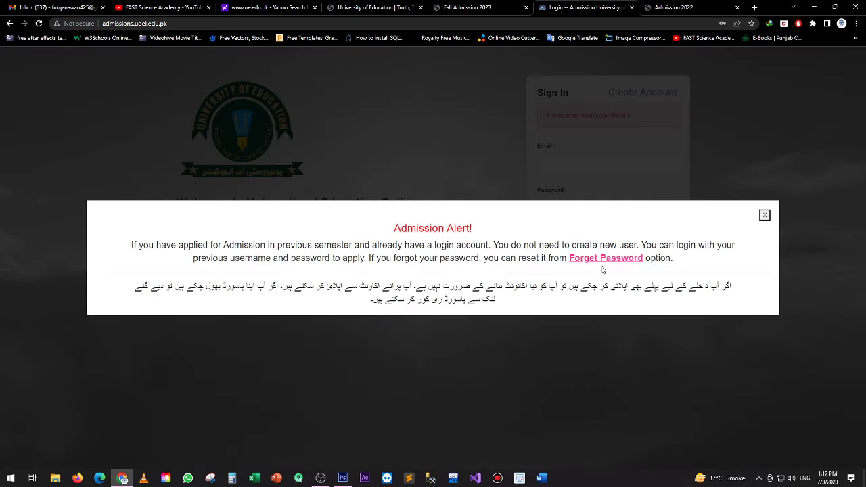
left_click(604, 259)
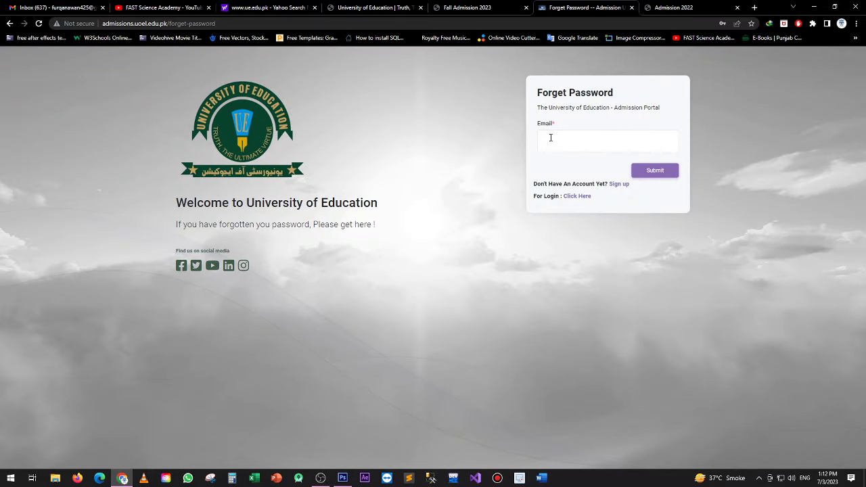
- Type the registered email into the Forget Password Email field and submit the reset request
left_click(550, 138)
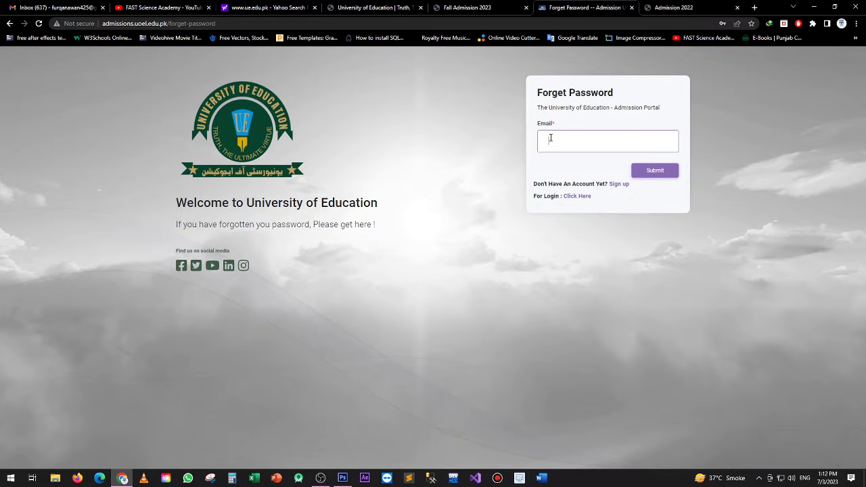
left_click(654, 173)
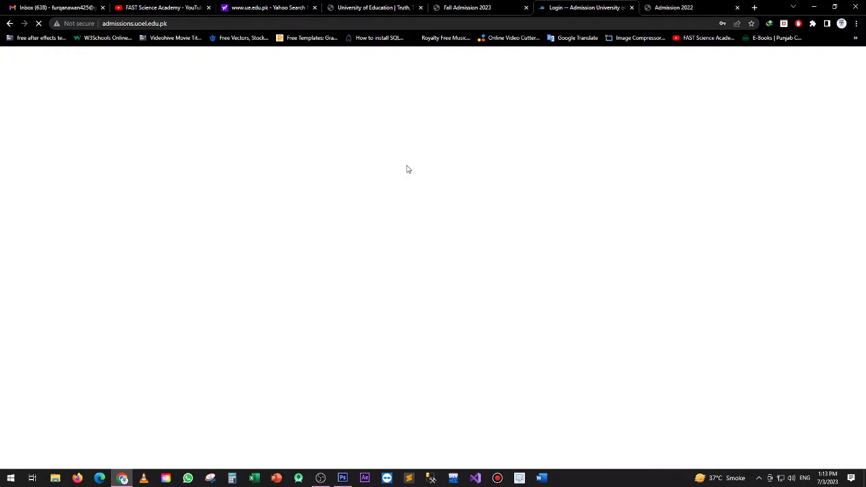
- In Gmail, open the Admissions UE Email Forget Password Mail and follow its verify link
left_click(87, 6)
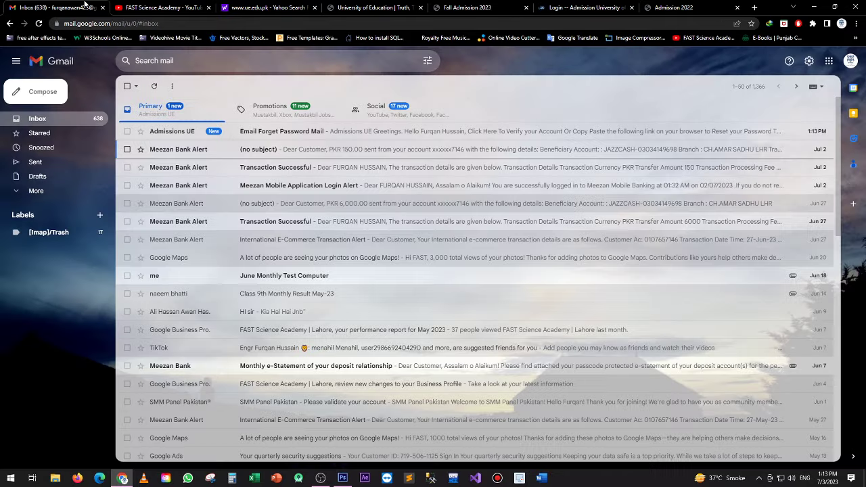
left_click(281, 133)
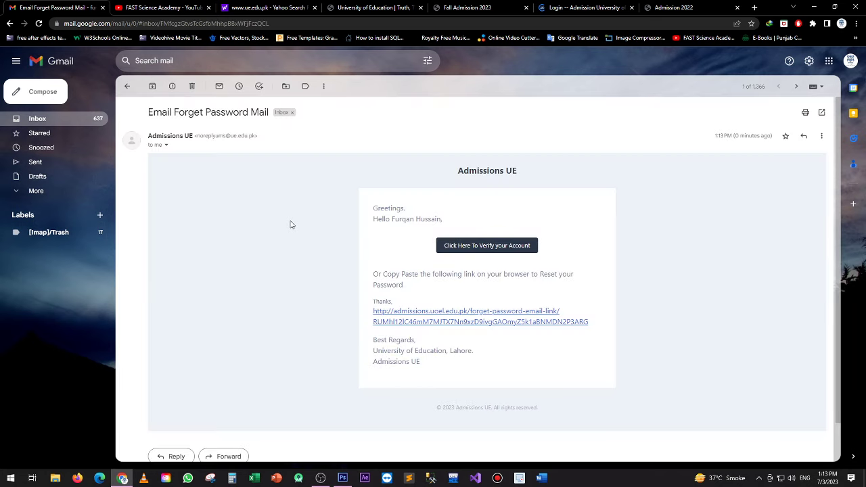
left_click(466, 247)
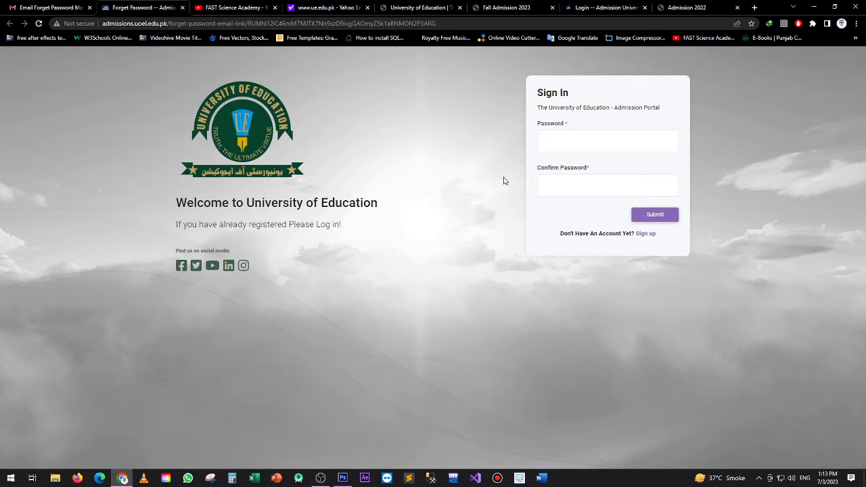
- Enter the new password in the Password and Confirm Password fields, then submit the reset form
left_click(562, 138)
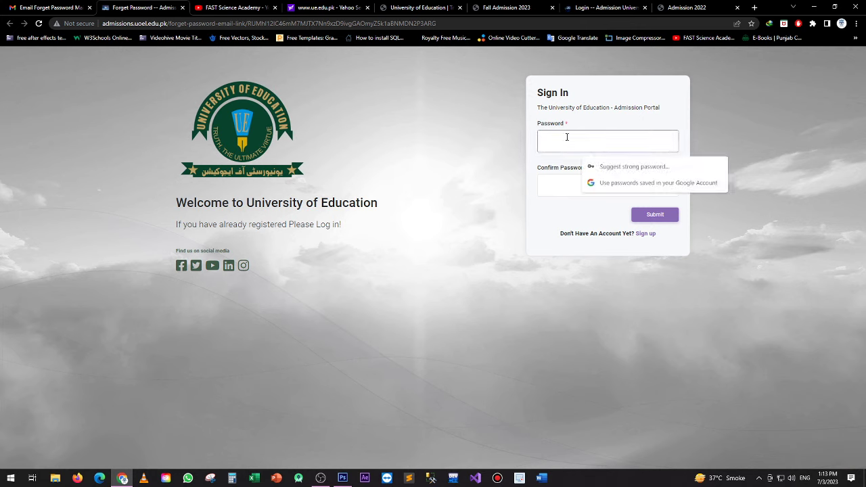
type("***********")
key("Tab")
type("**")
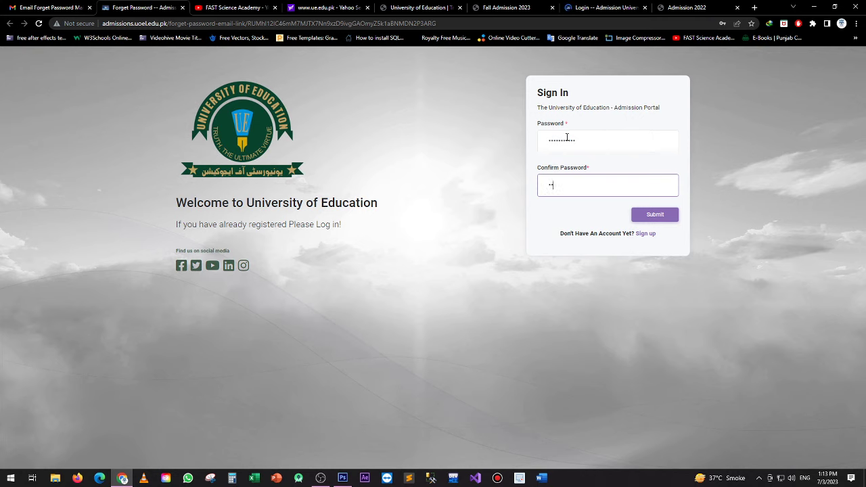
type("********")
left_click(654, 214)
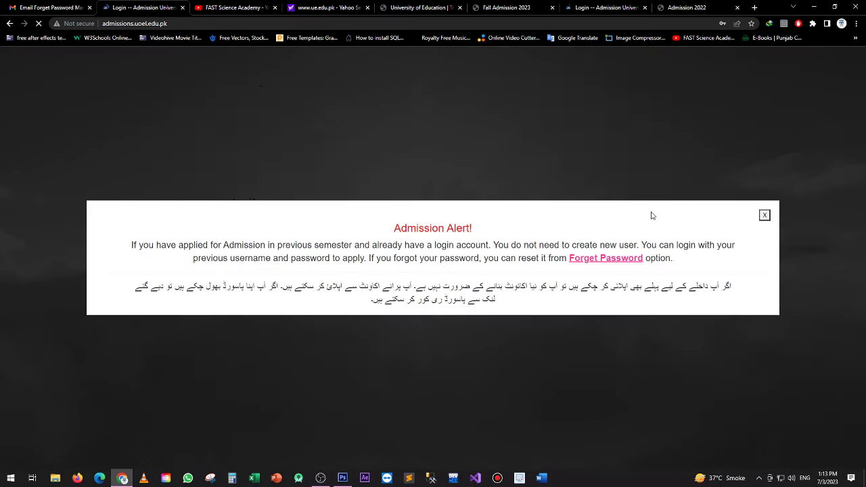
- Decline Chrome's password saving, dismiss the Admission Alert, and sign in with the saved email and new password
left_click(738, 171)
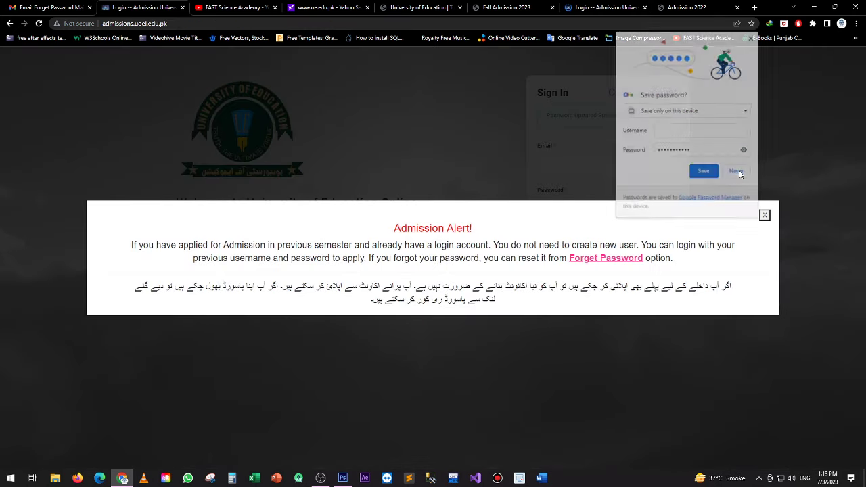
left_click(764, 215)
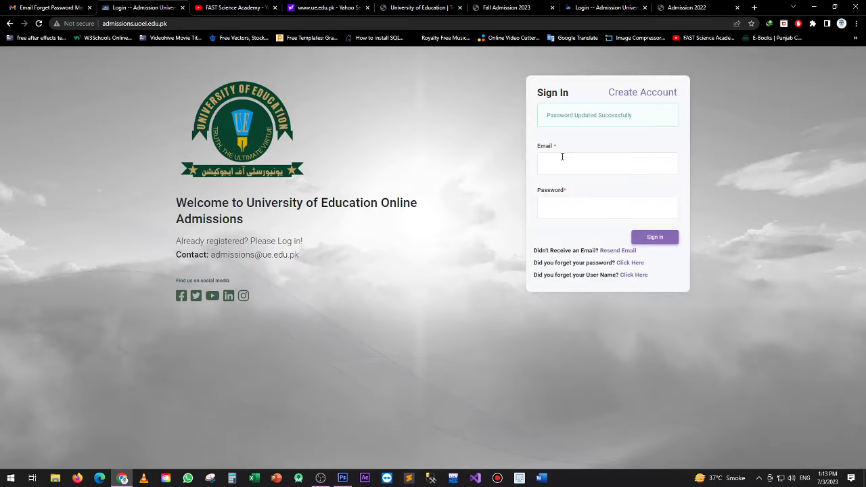
left_click(561, 156)
left_click(565, 187)
left_click(562, 202)
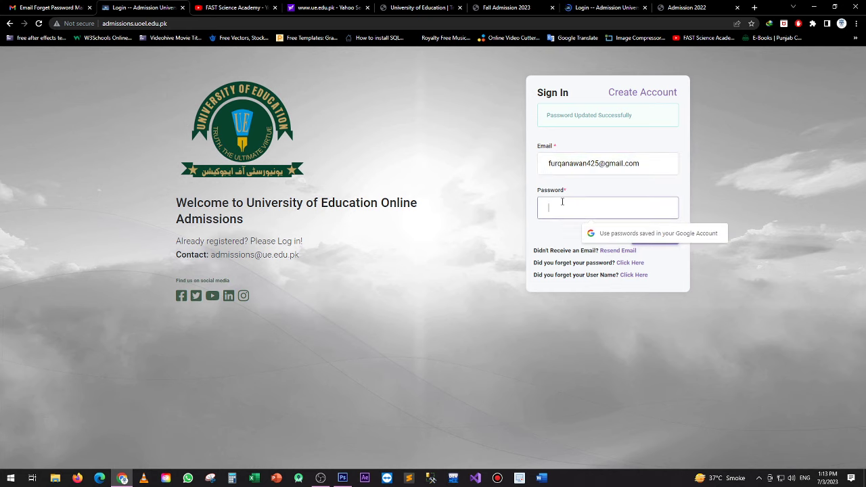
type("*****")
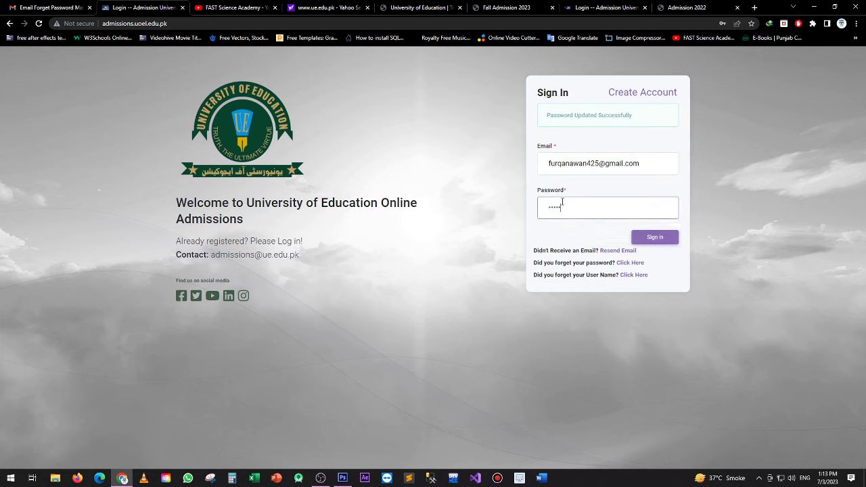
type("*****")
key("Return")
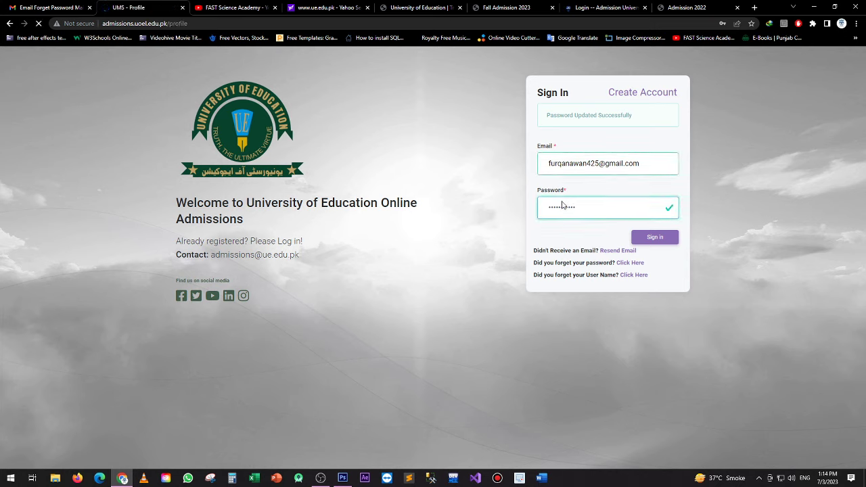
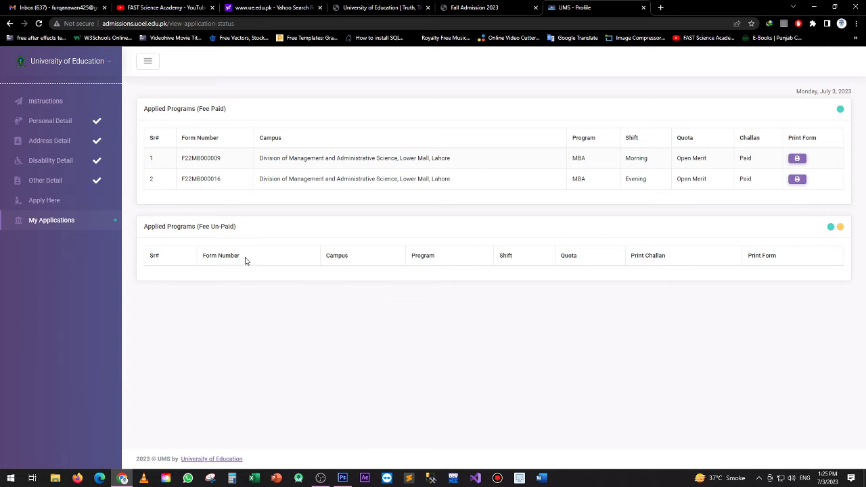
- Start a new application with program level Bachelors (4 years) (BS) and continue to academic details
left_click(67, 204)
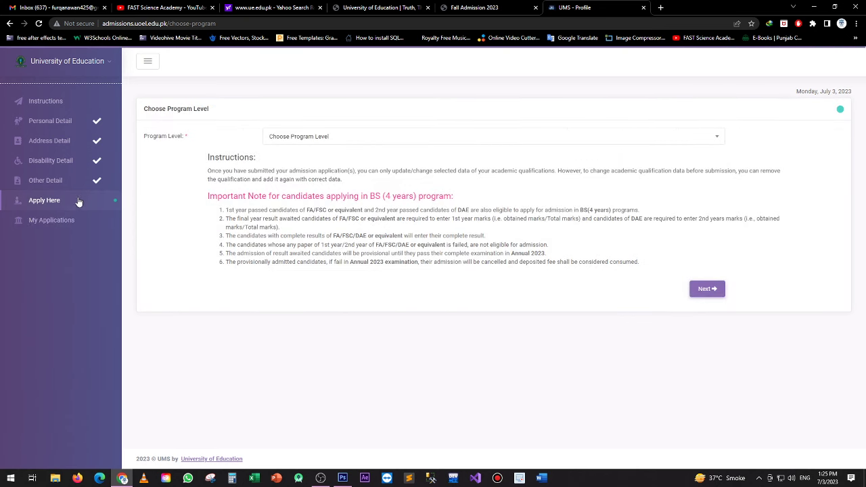
left_click(322, 137)
left_click(305, 195)
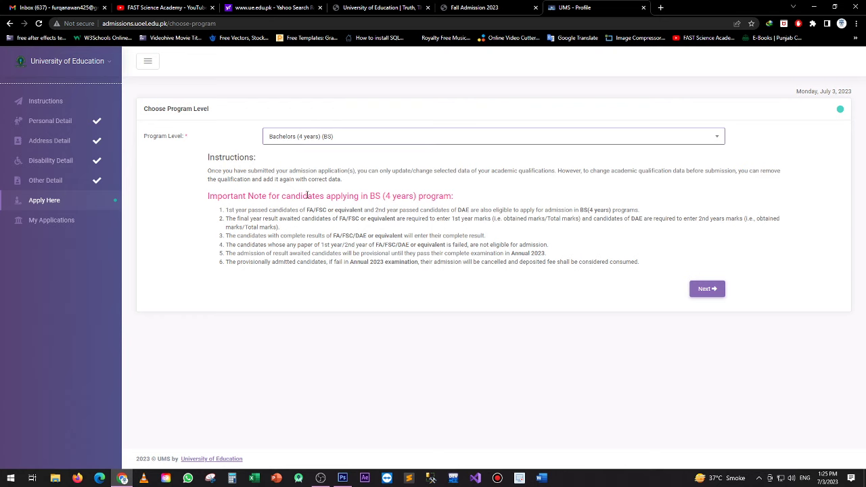
left_click(706, 289)
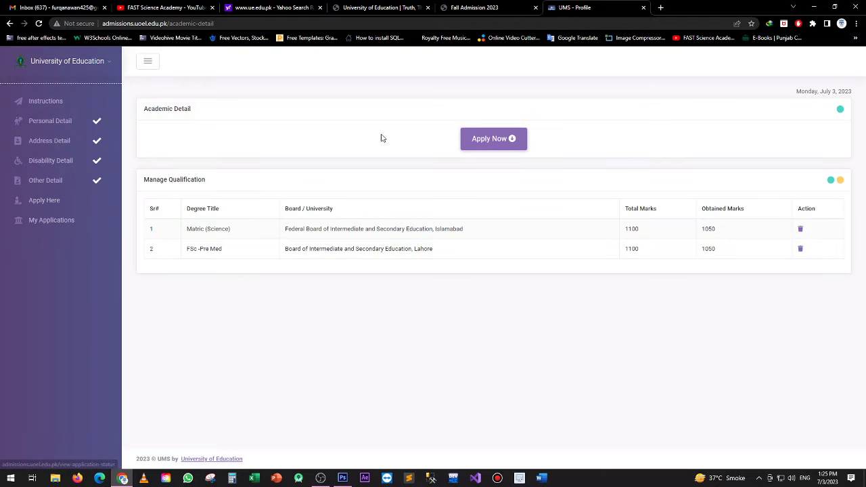
- Proceed from the Academic Detail page to the Apply Now for BS Programs form
left_click(488, 144)
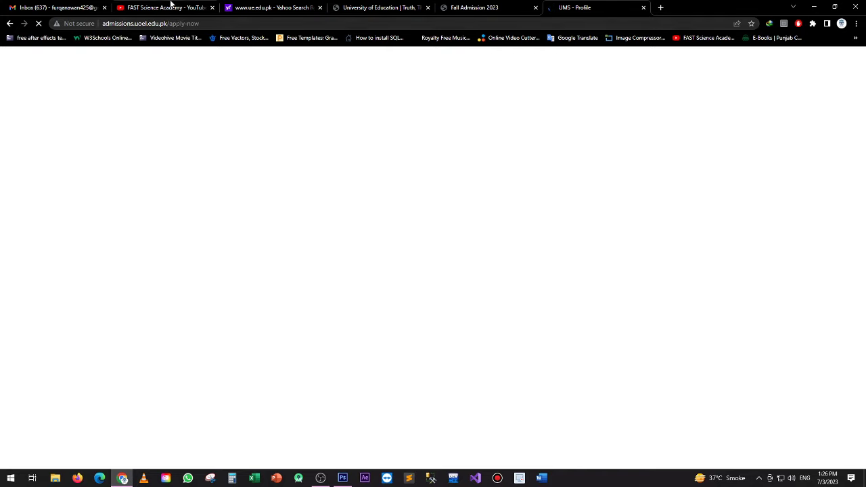
mouse_move(172, 4)
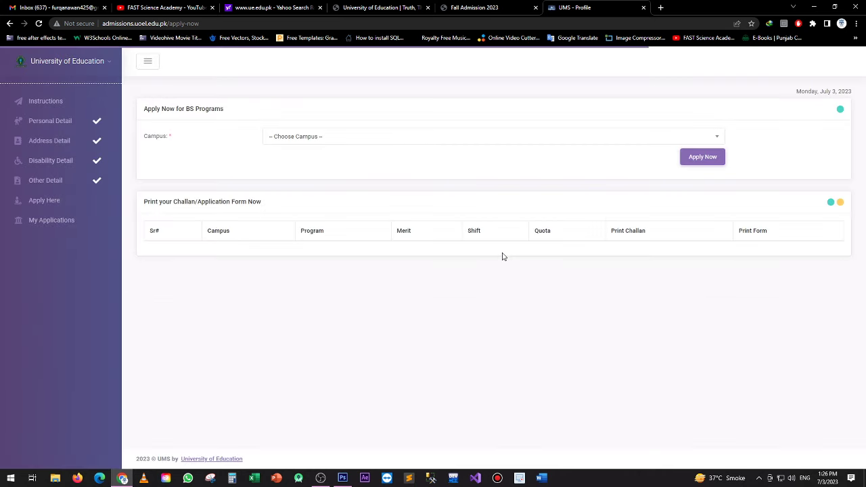
- Apply for BS Botany, Morning shift, Open Merit at Division of Science and Technology, Township, Lahore
left_click(297, 138)
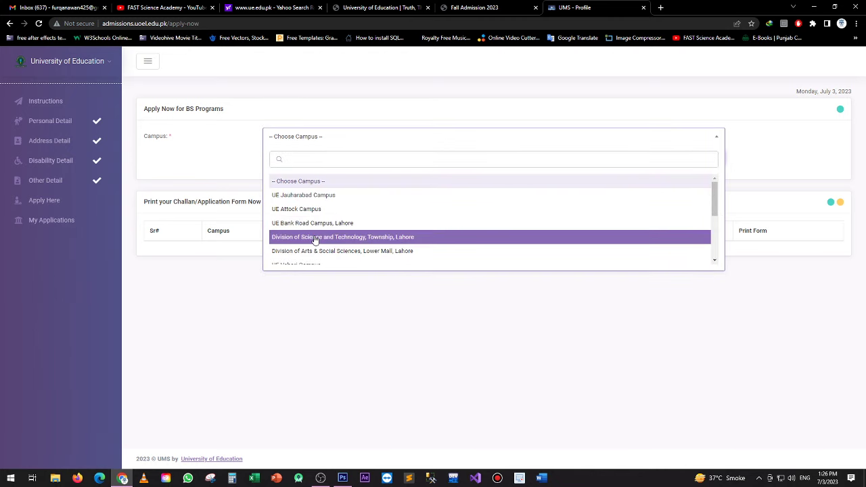
scroll(315, 238, "down", 3)
scroll(323, 223, "up", 3)
left_click(340, 241)
left_click(308, 157)
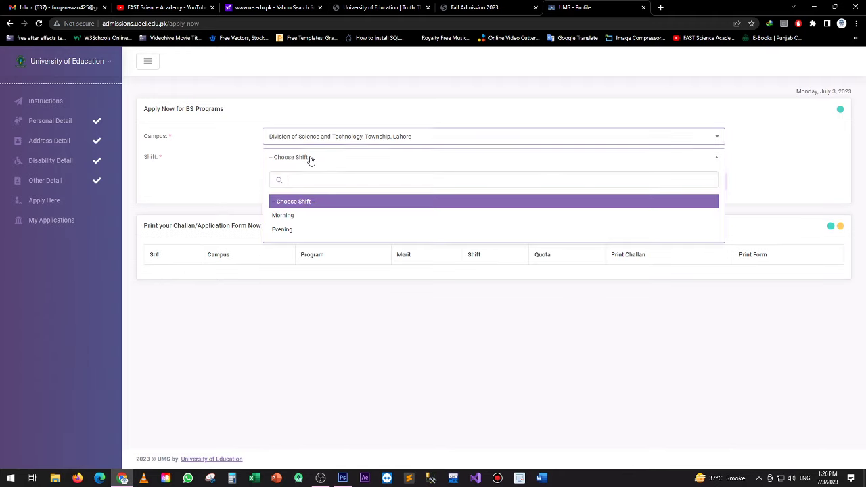
left_click(291, 215)
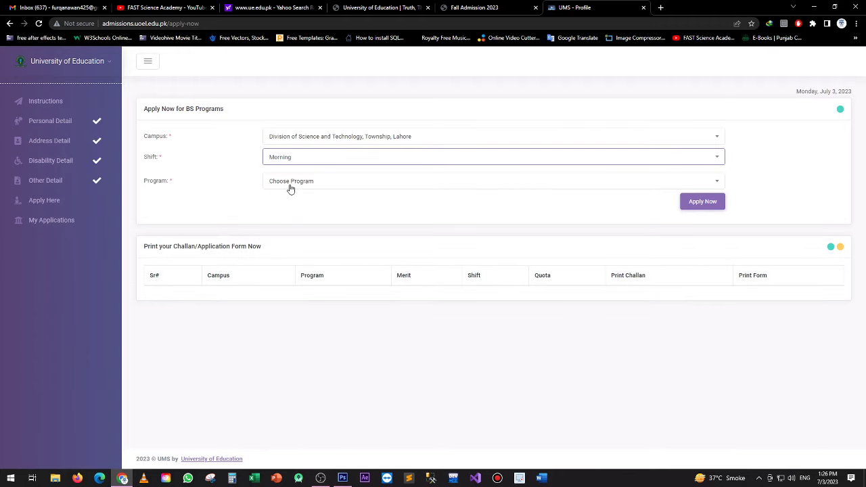
left_click(291, 184)
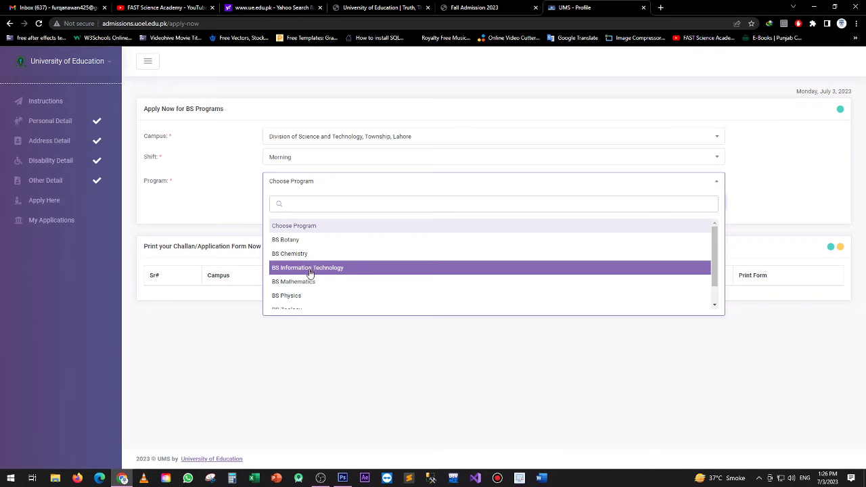
left_click(296, 240)
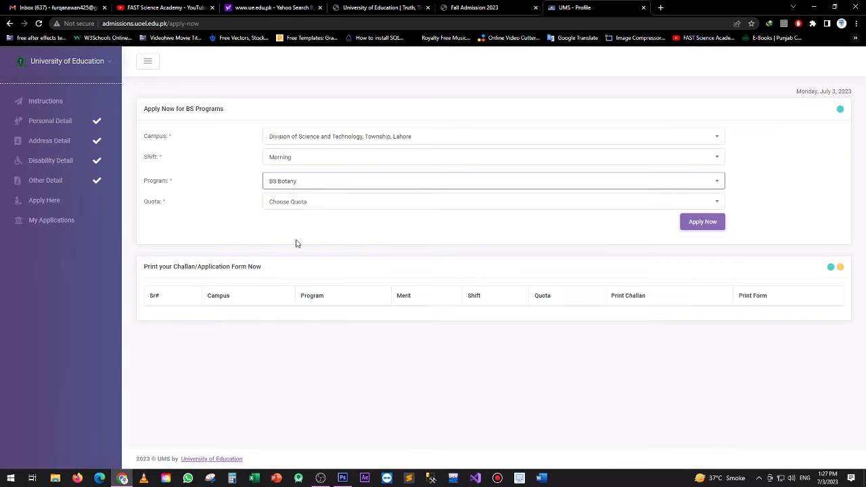
left_click(312, 201)
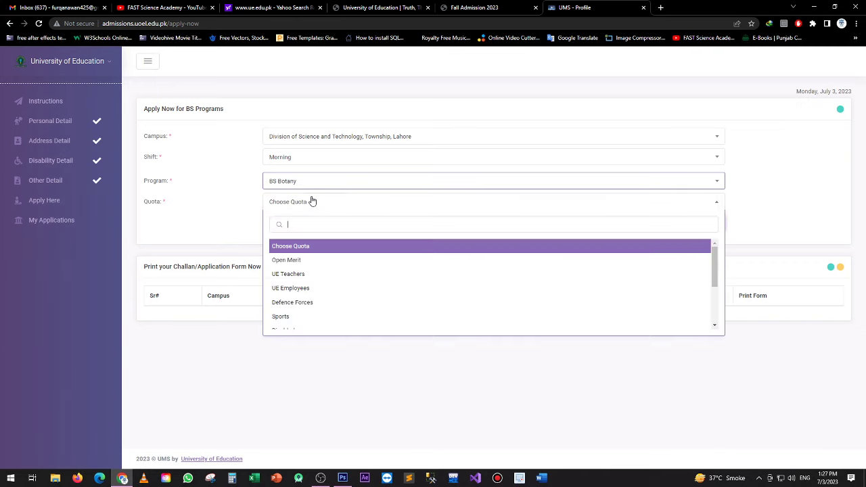
left_click(294, 260)
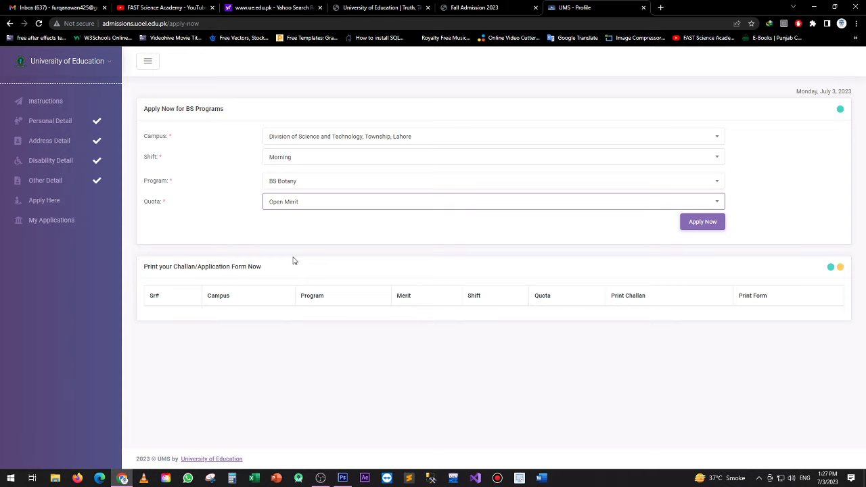
left_click(700, 226)
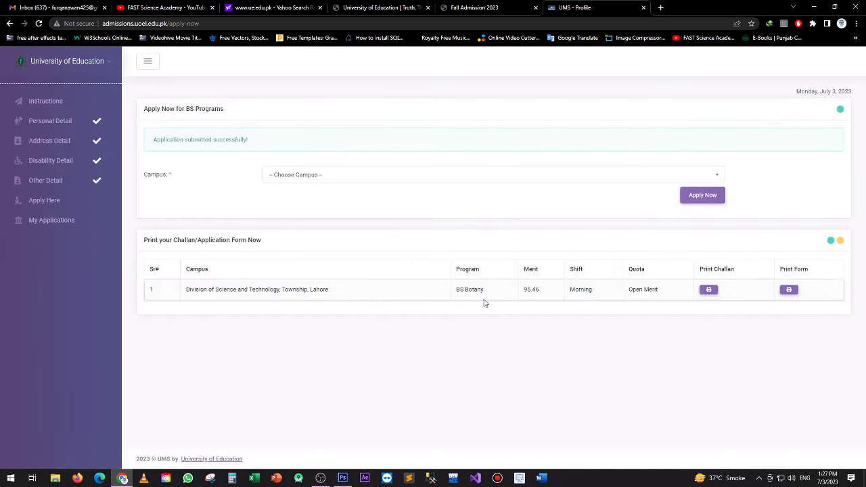
- Print the BS Botany fee challan and application form, then the challan once more
left_click(708, 291)
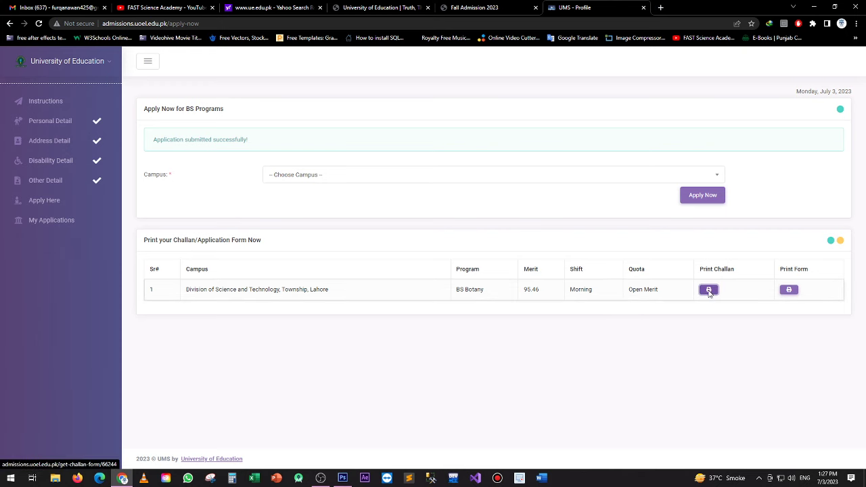
left_click(789, 291)
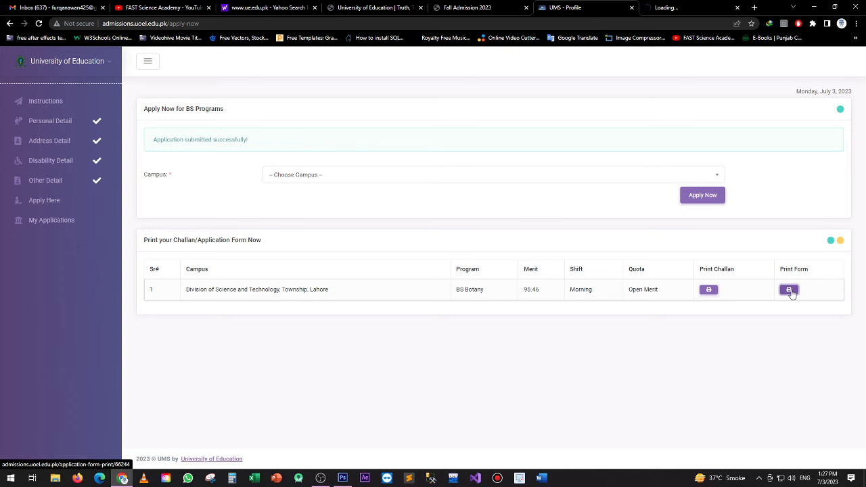
left_click(707, 290)
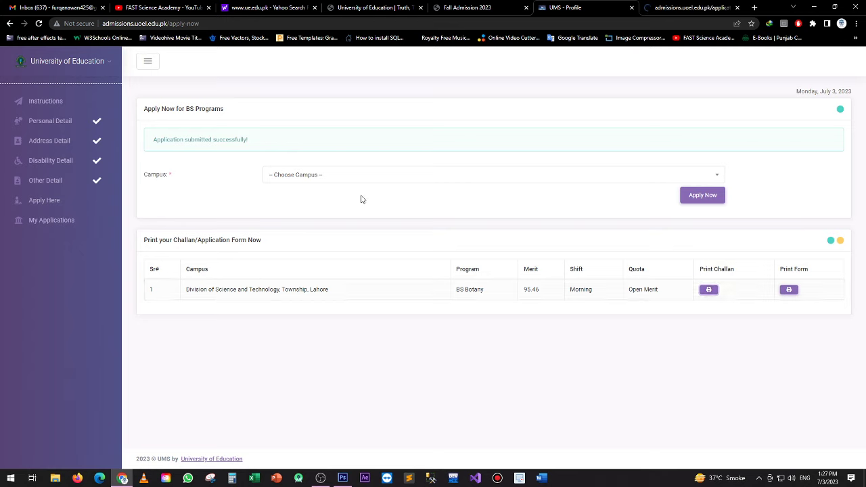
- Apply for BS Mathematics, Morning shift, Open Merit at Division of Science and Technology, then return to the portal
left_click(298, 175)
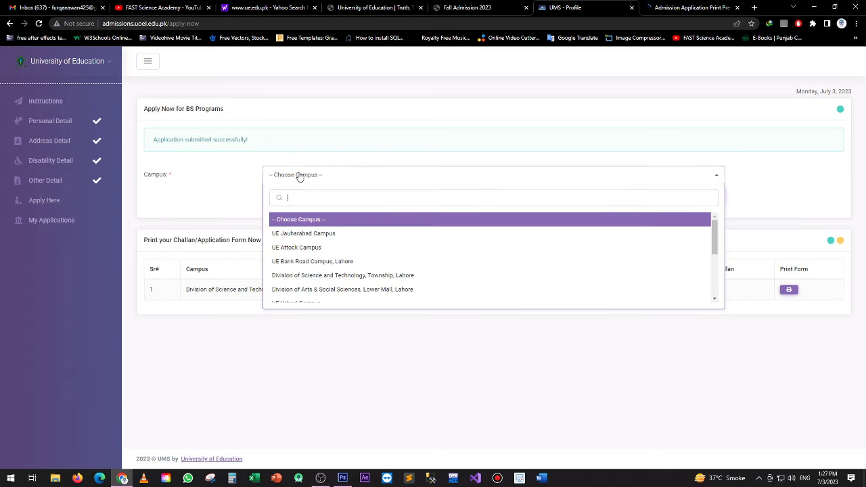
left_click(300, 175)
left_click(299, 175)
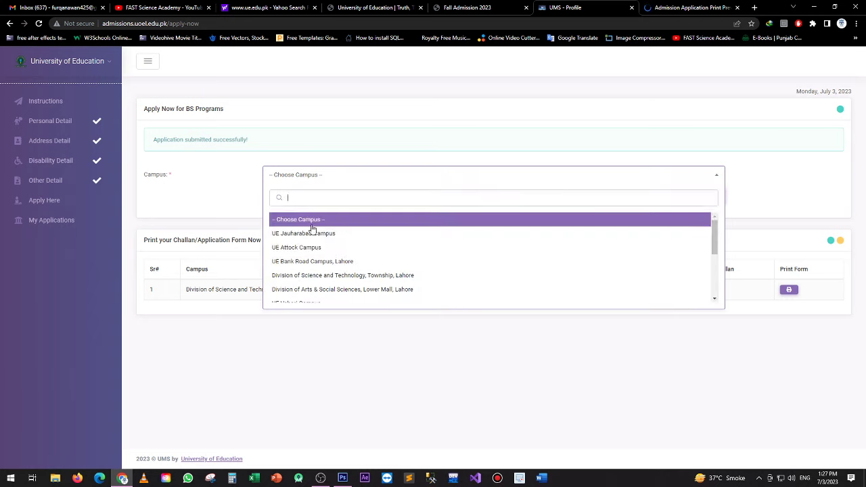
left_click(317, 276)
left_click(314, 200)
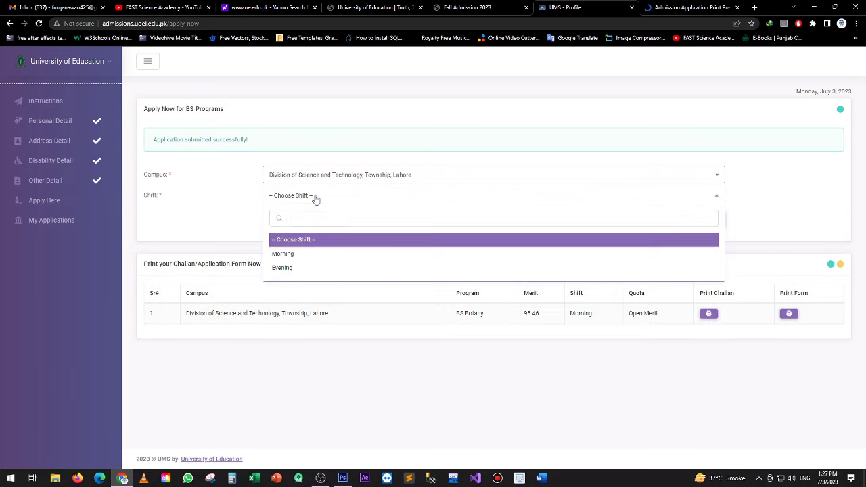
left_click(300, 254)
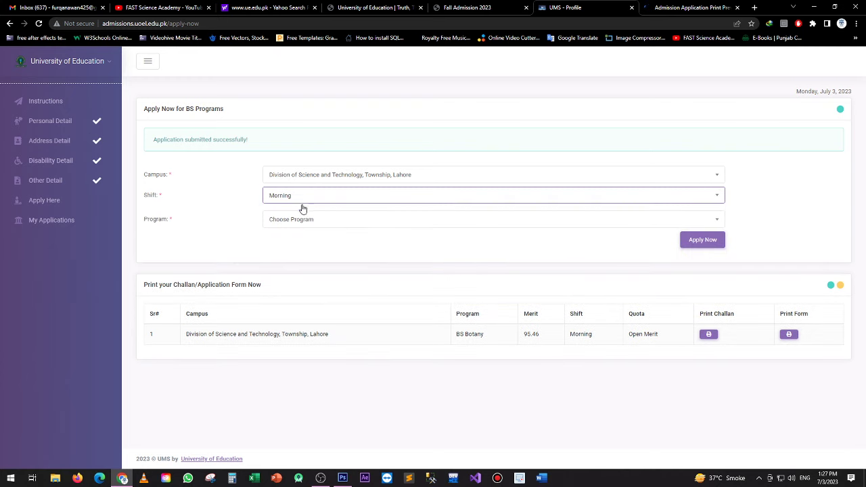
left_click(296, 222)
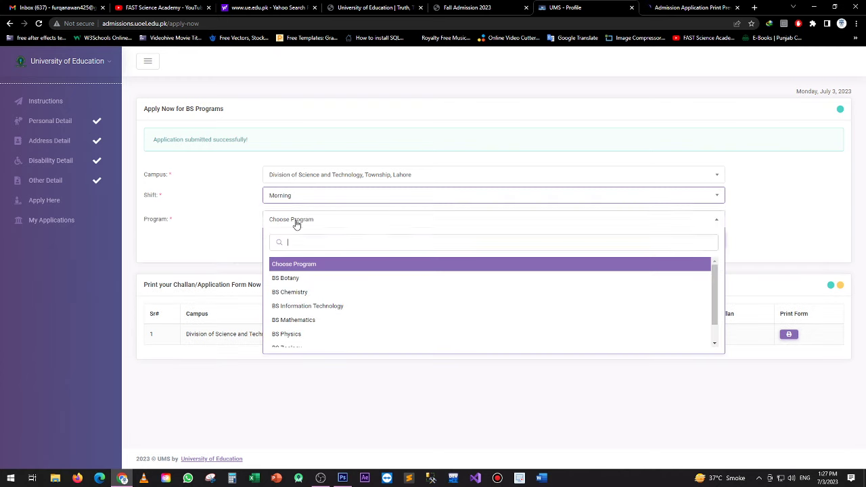
left_click(299, 321)
left_click(367, 240)
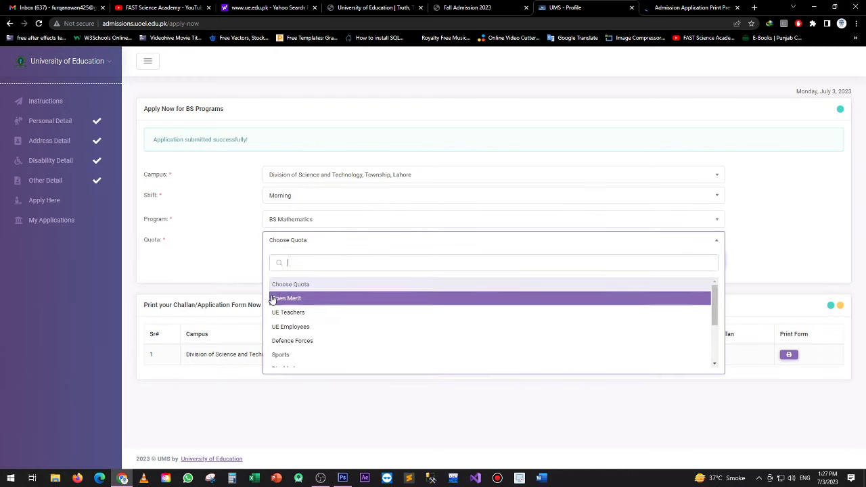
left_click(287, 298)
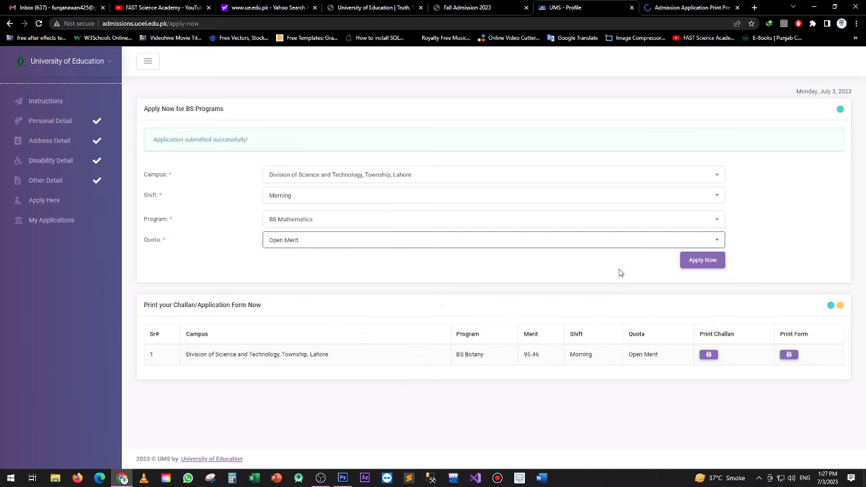
left_click(692, 264)
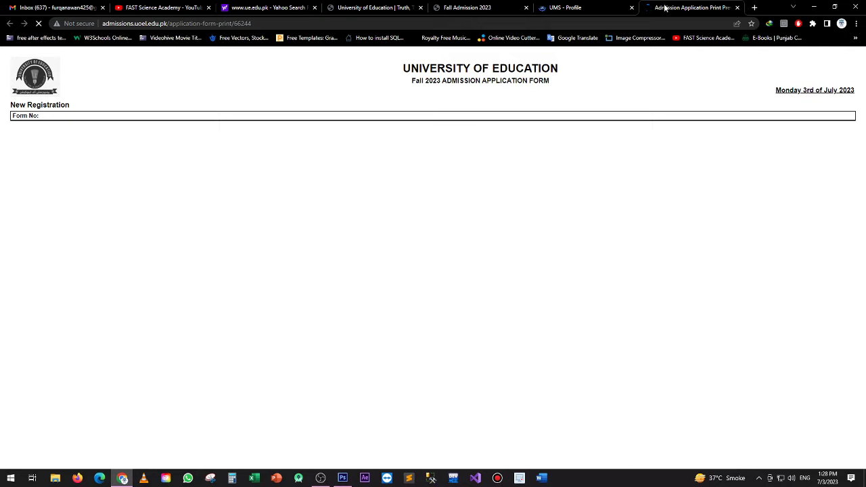
left_click(555, 7)
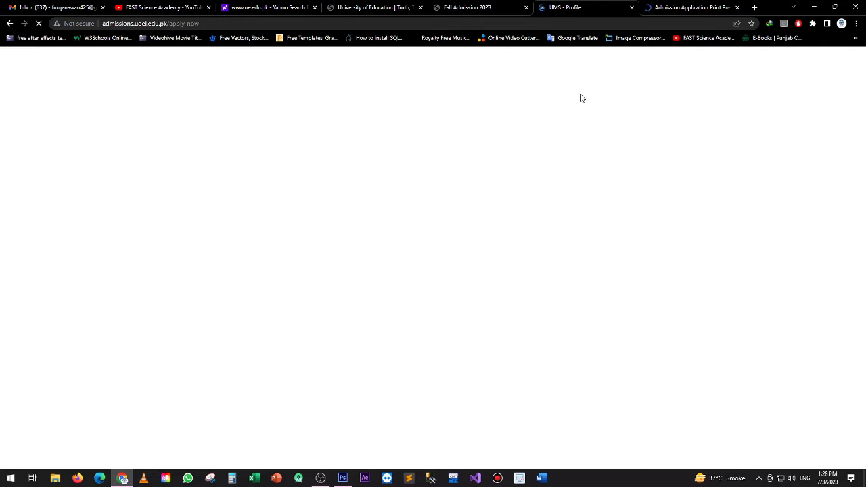